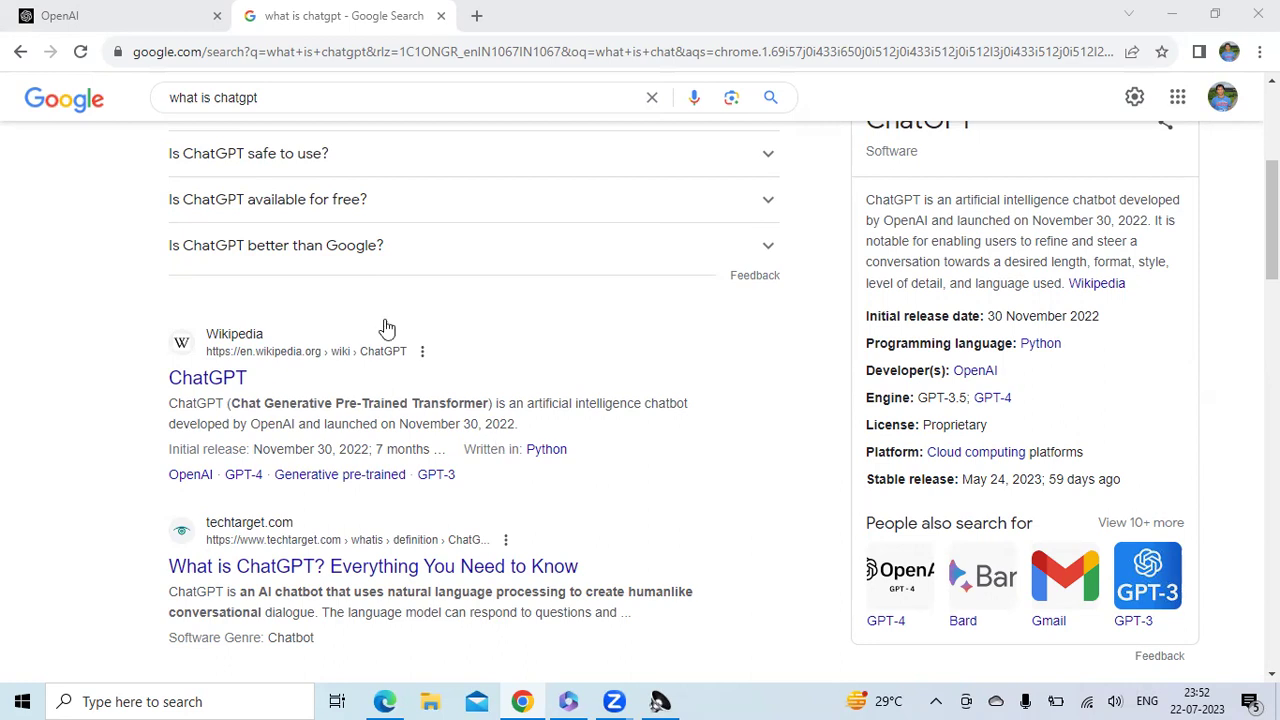
Launch ChatGPT by choosing its card on the OpenAI platform apps page.
click(155, 12)
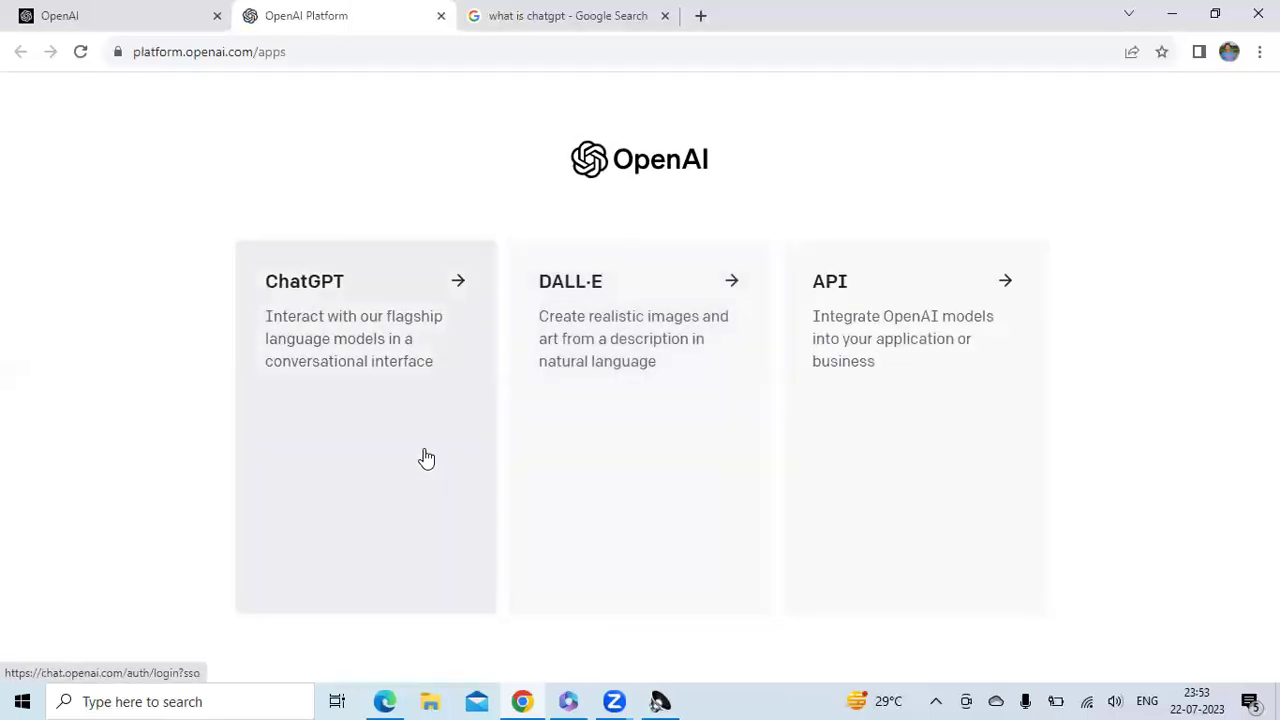
click(413, 322)
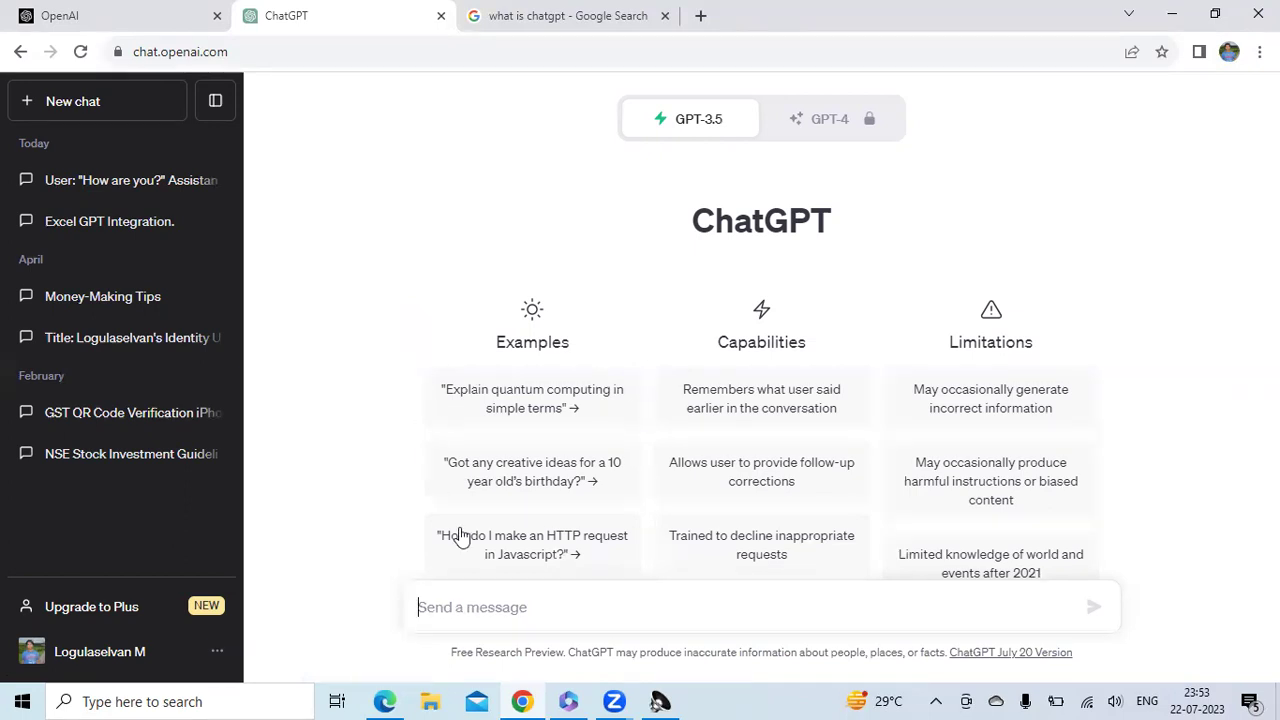
Send 'How are you?' as the opening message to ChatGPT.
text(Ho)
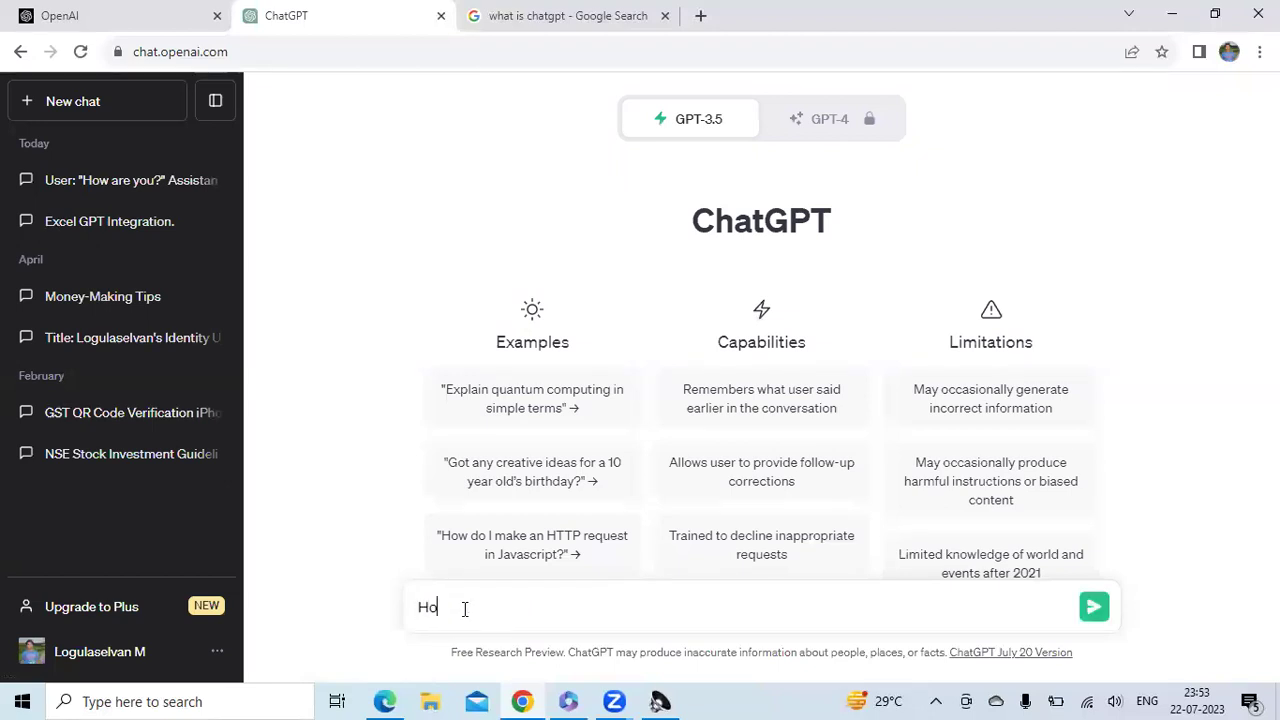
text(w are you?)
key(Return)
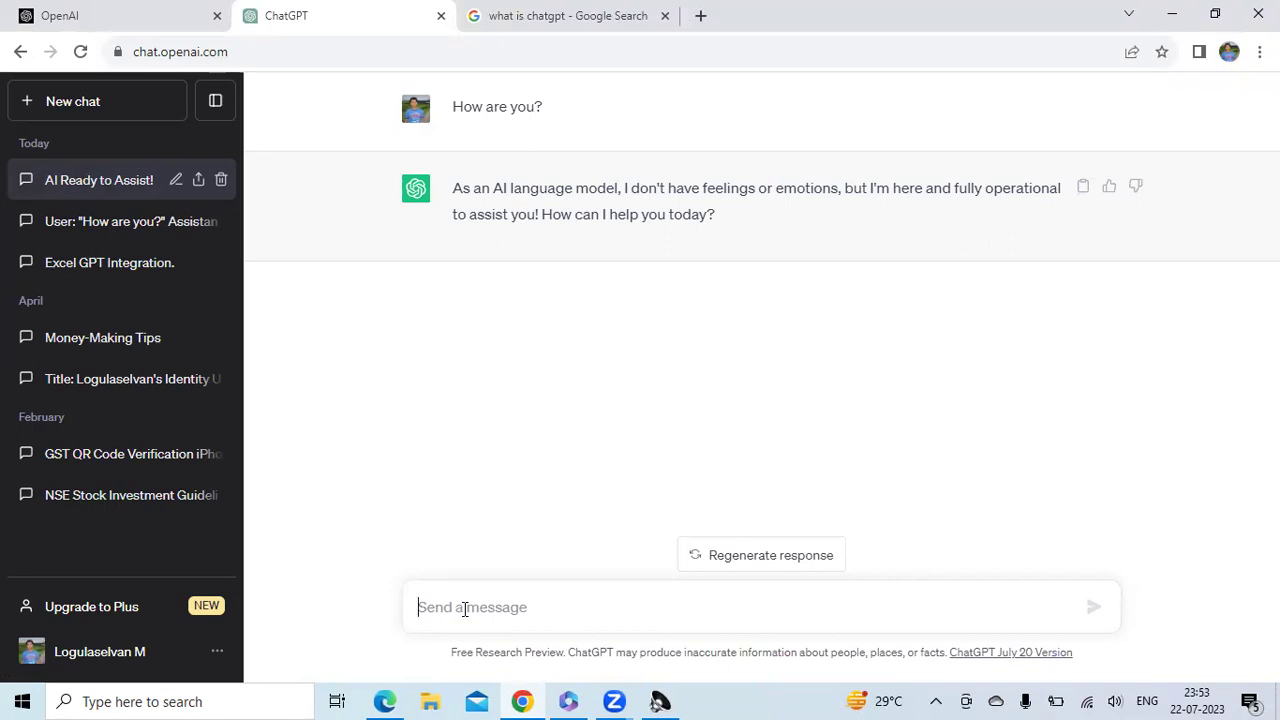
Draft the current supplier's profile: 20 years' experience, 5 years with us, 1% rejection at industry par.
text(Our company has a supplier who has 20 years of experience in industry)
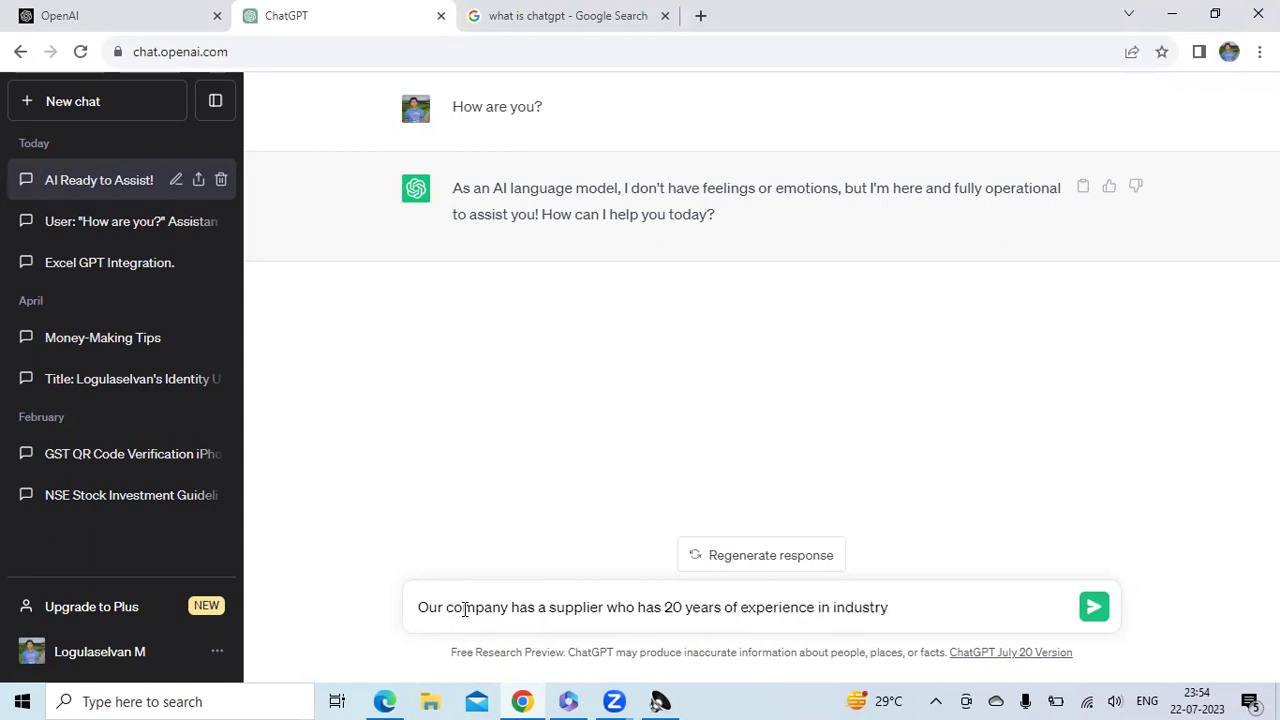
text(, doing business with ius)
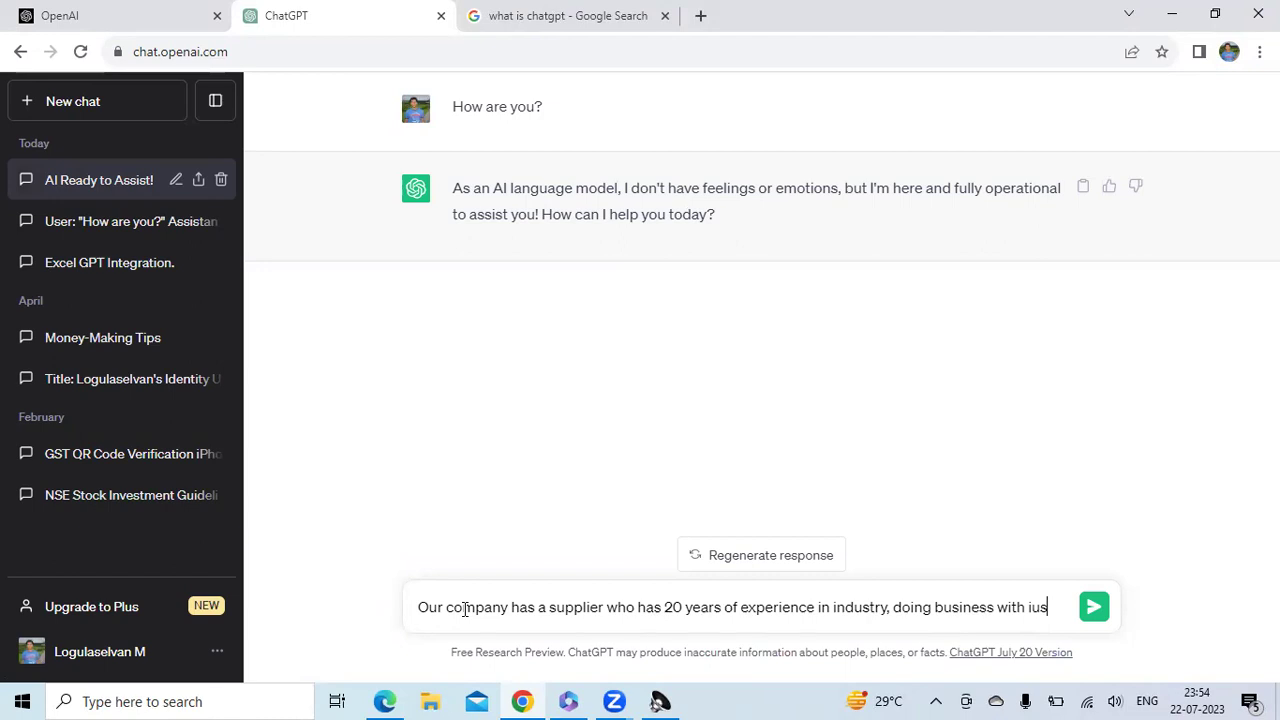
key(BackSpace)
key(BackSpace)
text(us )
text(from pas)
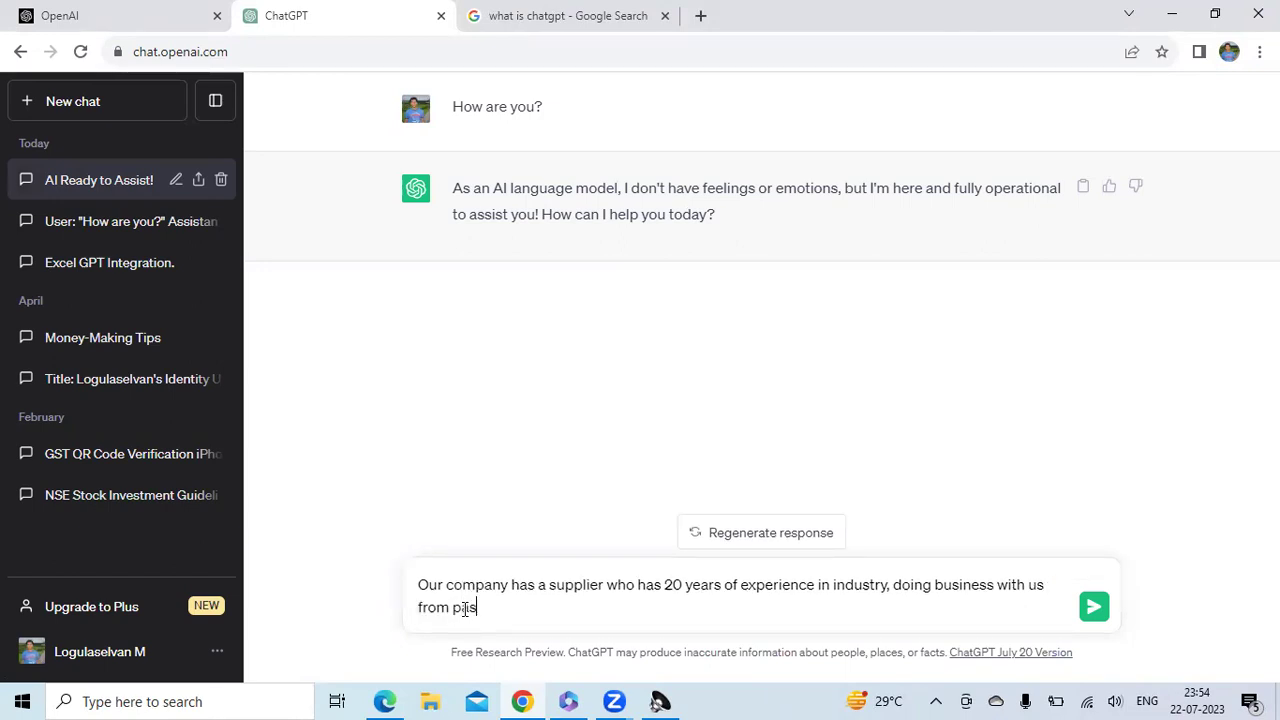
text(t 5 years)
text(. Current supplier's quality rejection is 1%, whi)
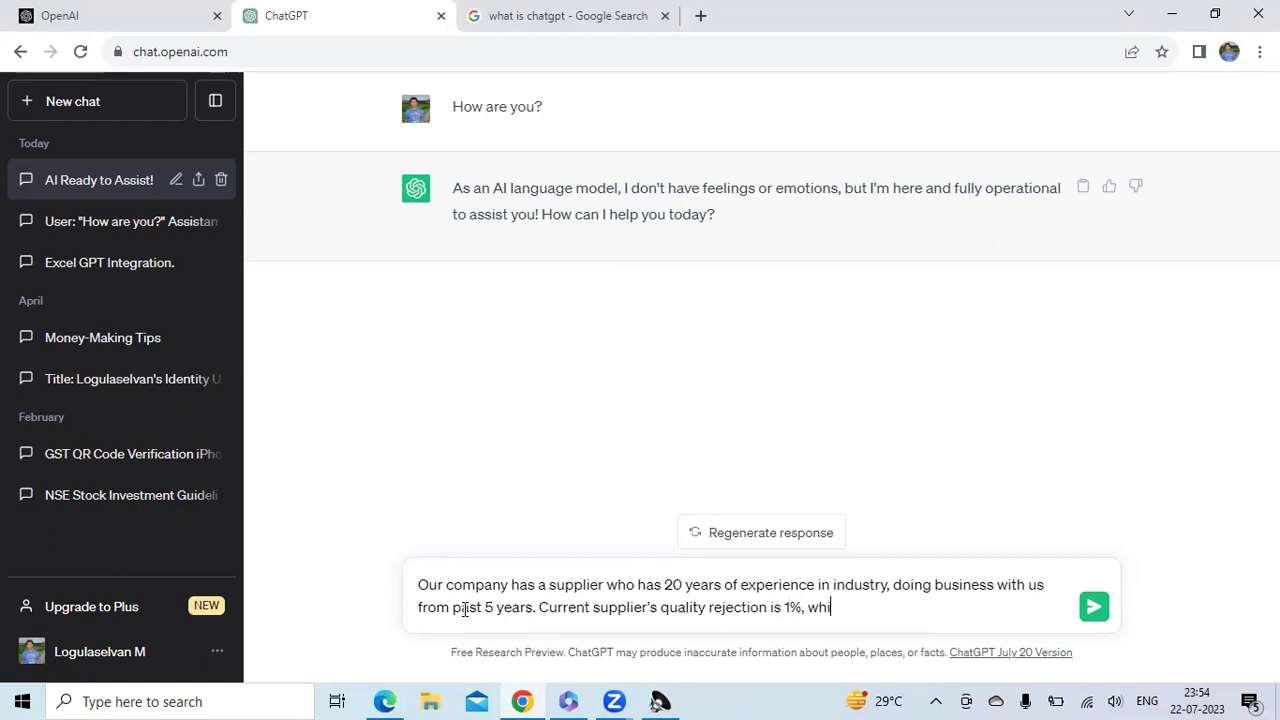
text(ch is at par with in)
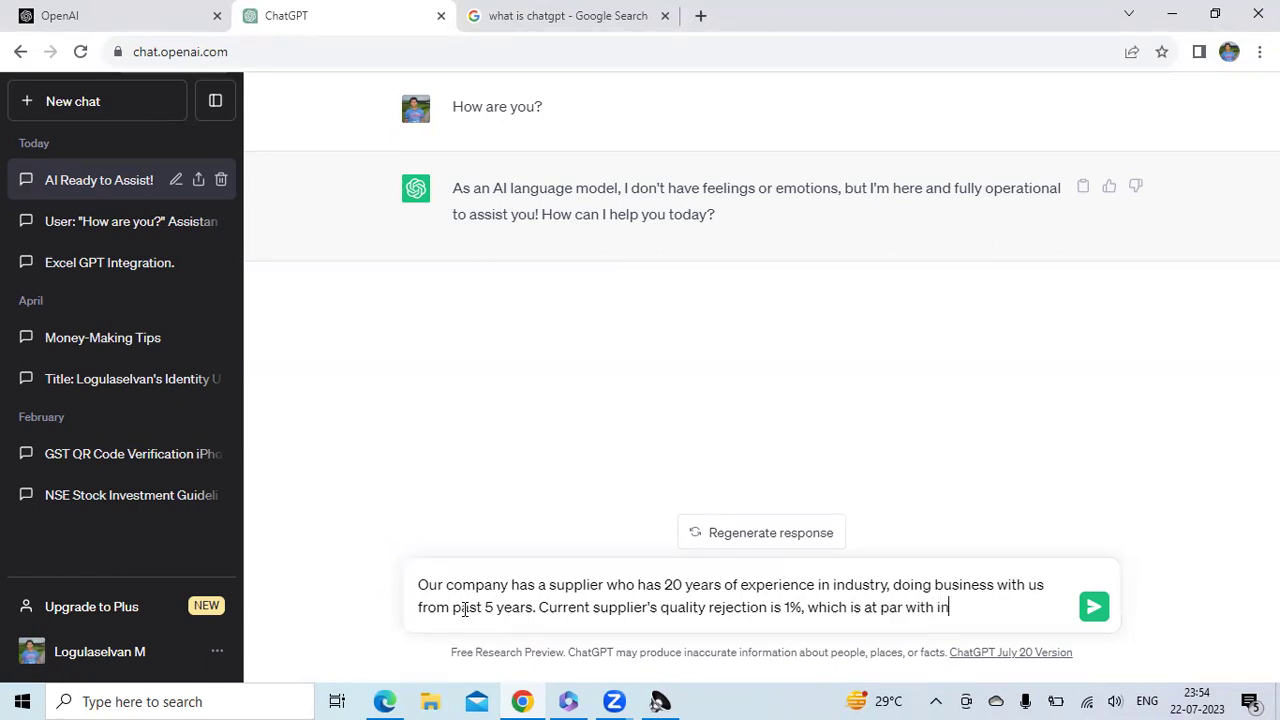
text(dustry standar)
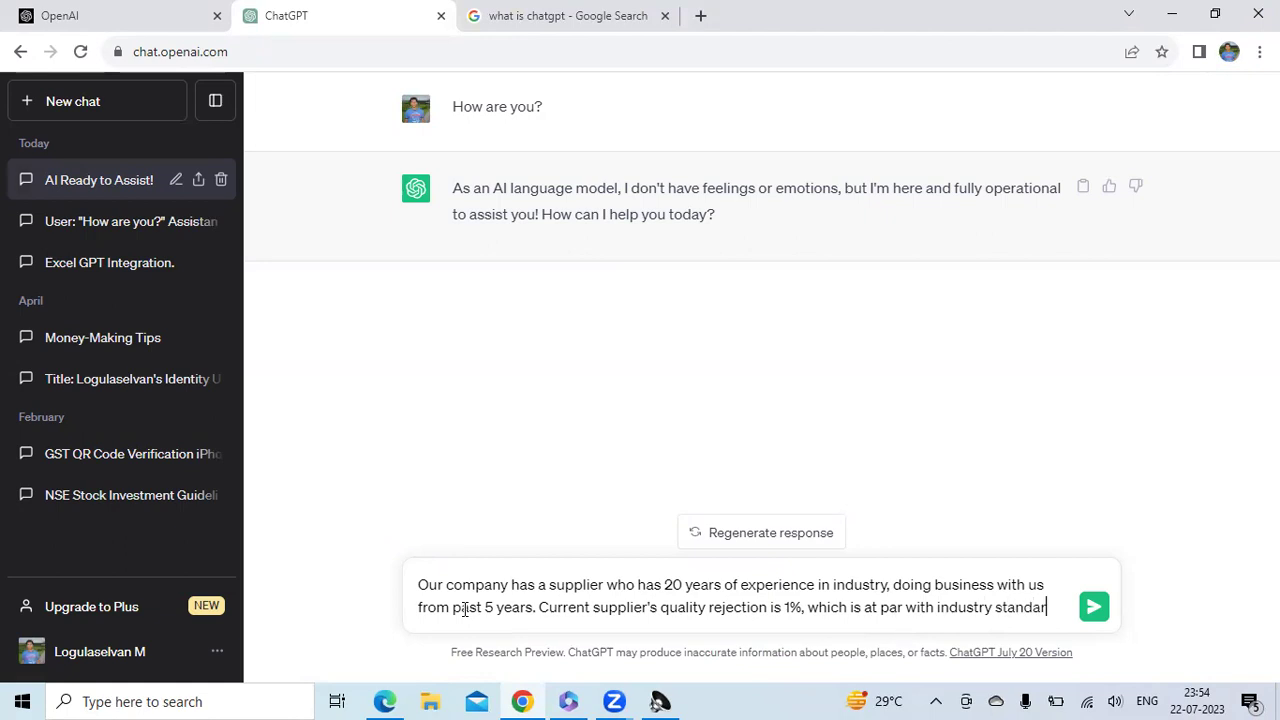
text(d.)
text( Meanw)
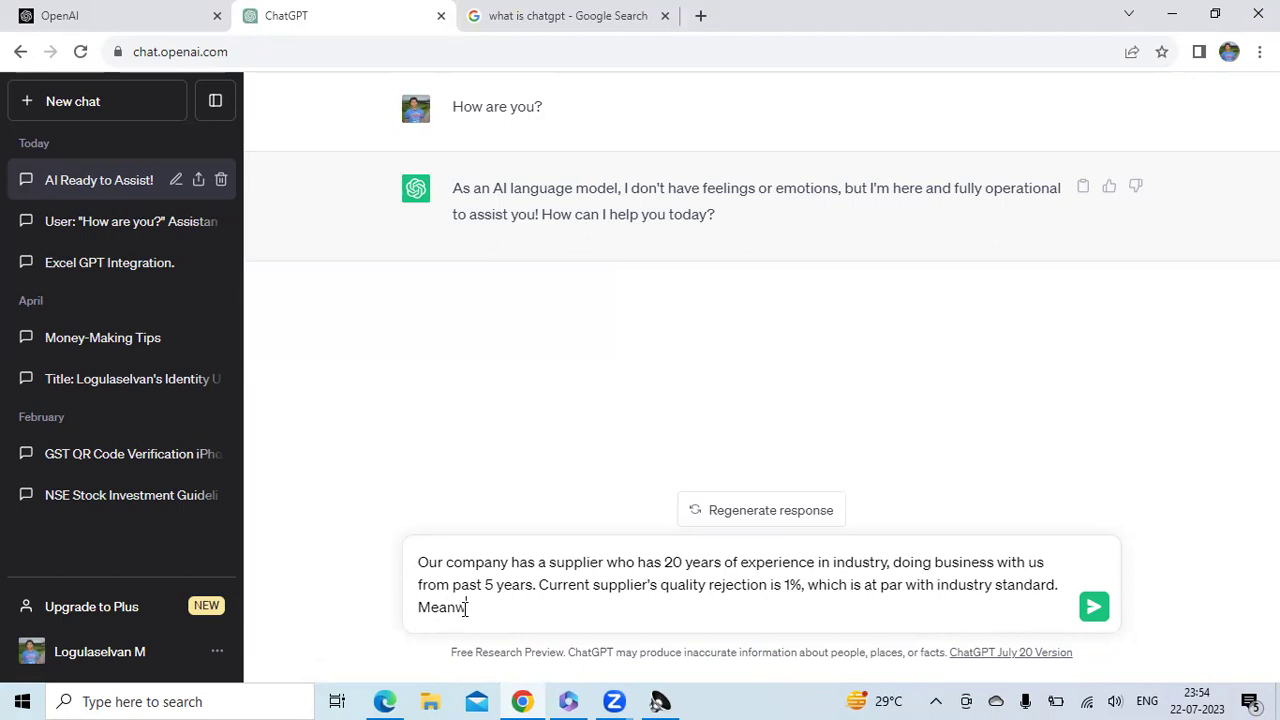
text(hile we have identified )
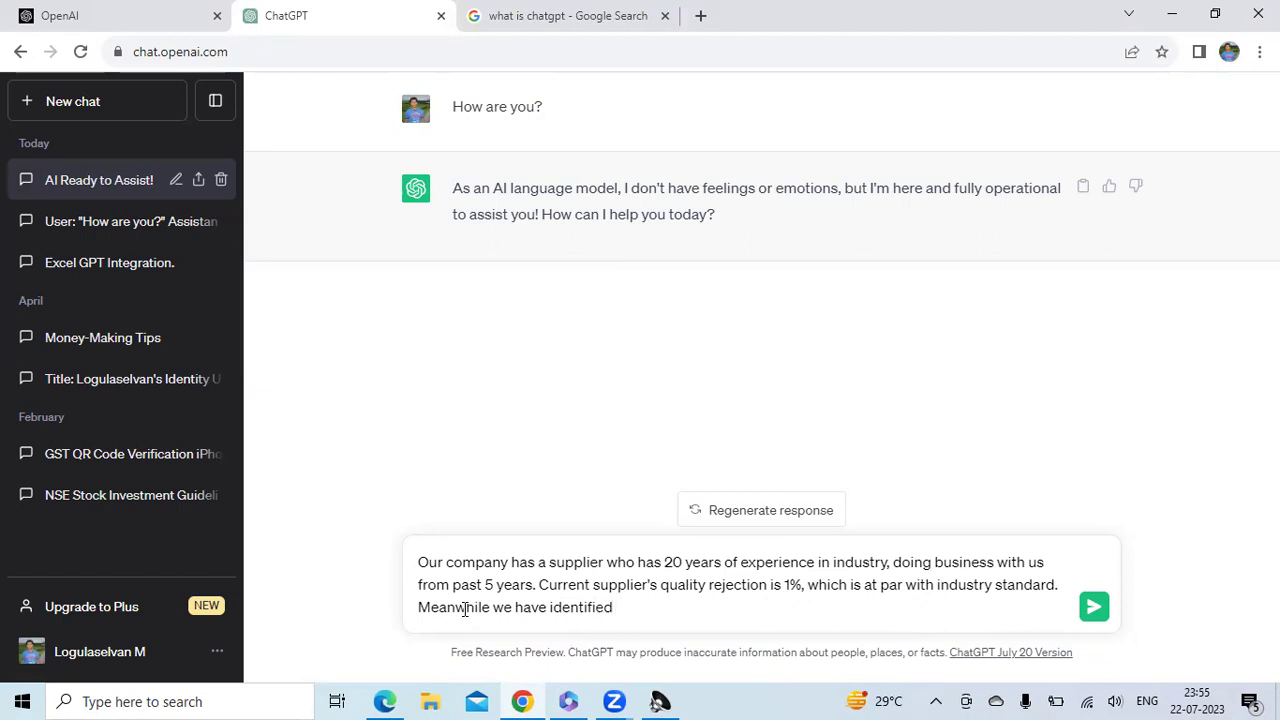
text(a new source)
Add the new source with 10 years' experience and prices 5% lower, then begin the purchase-strategy question.
text(who is)
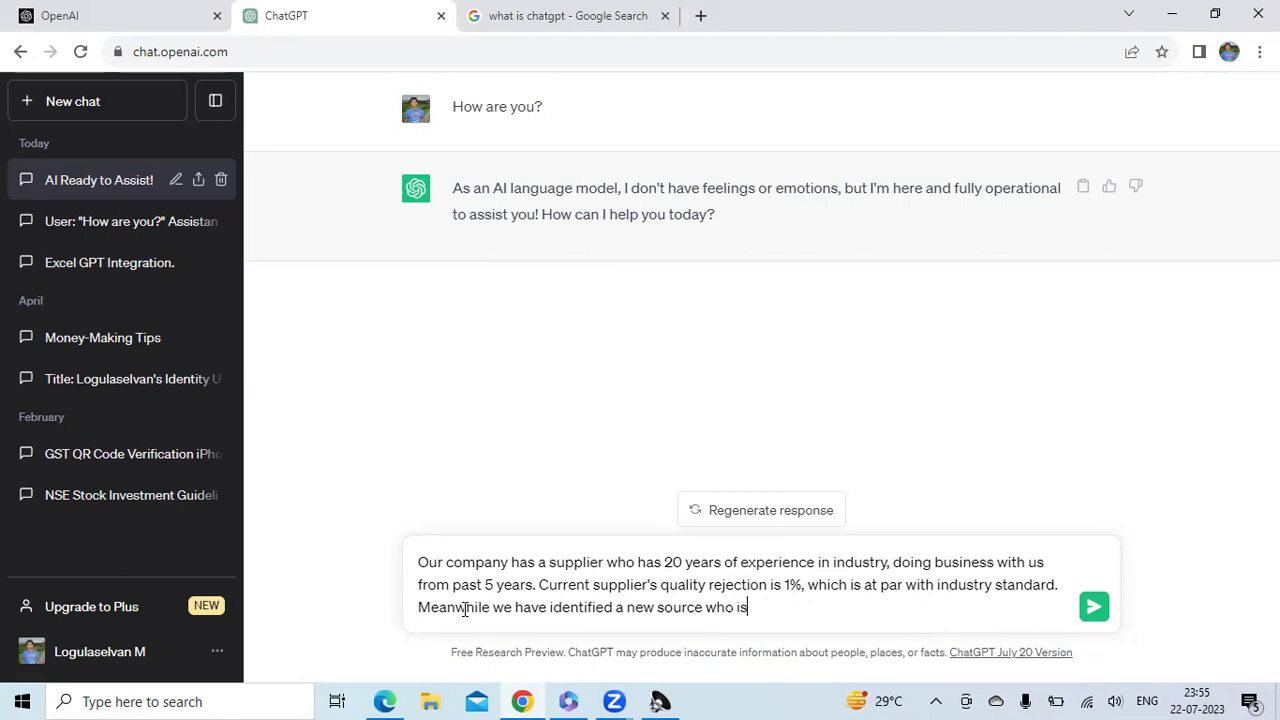
text( having an experiece)
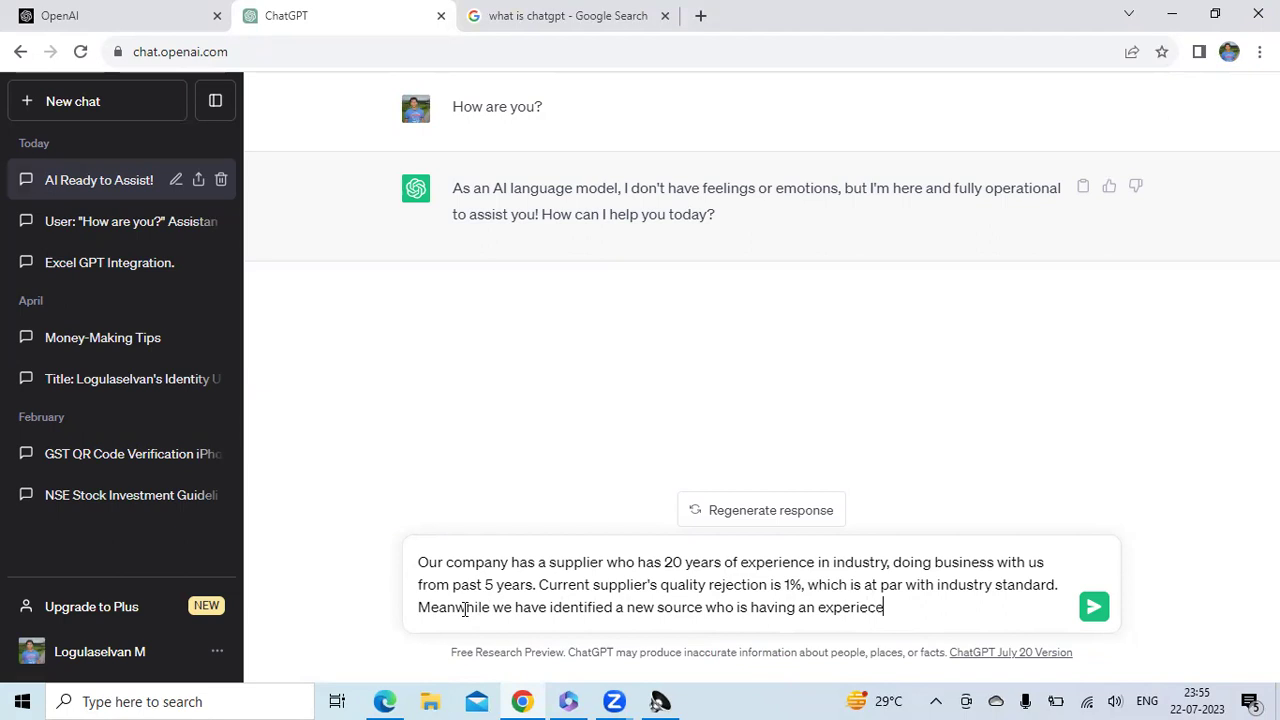
key(BackSpace)
key(BackSpace)
text(nce of 10 years)
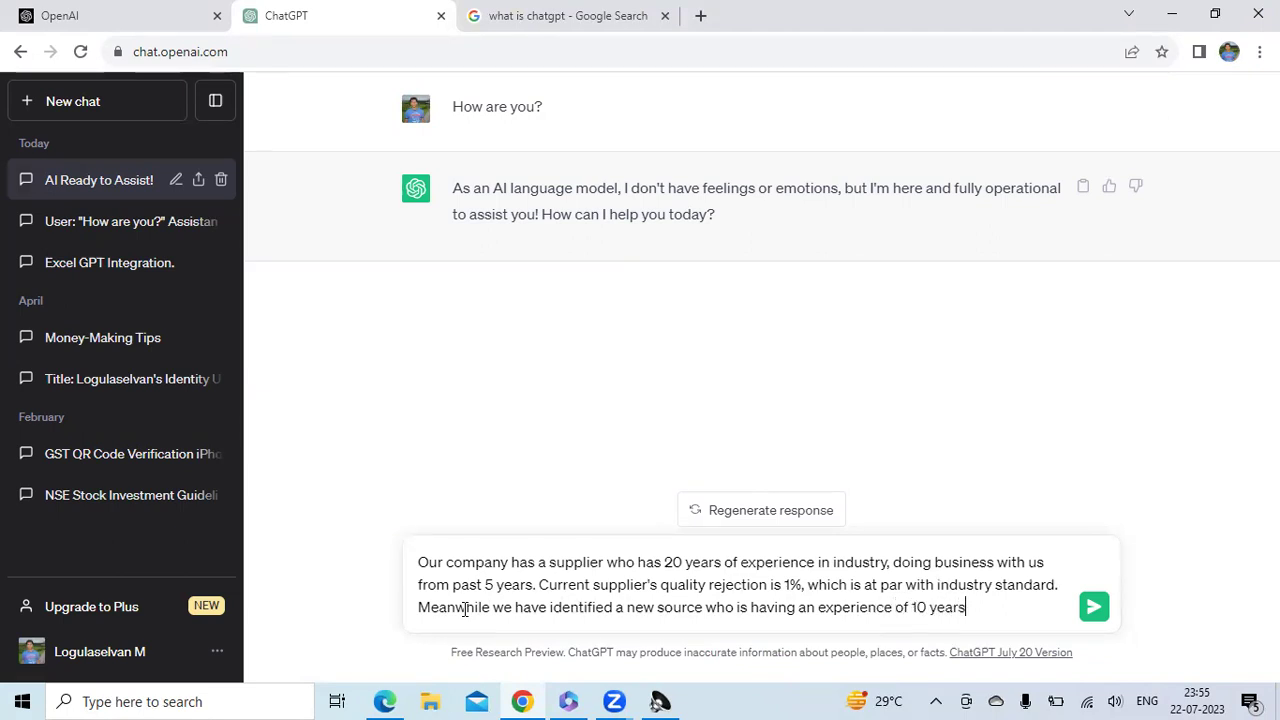
text( in the u)
key(BackSpace)
text(industry and)
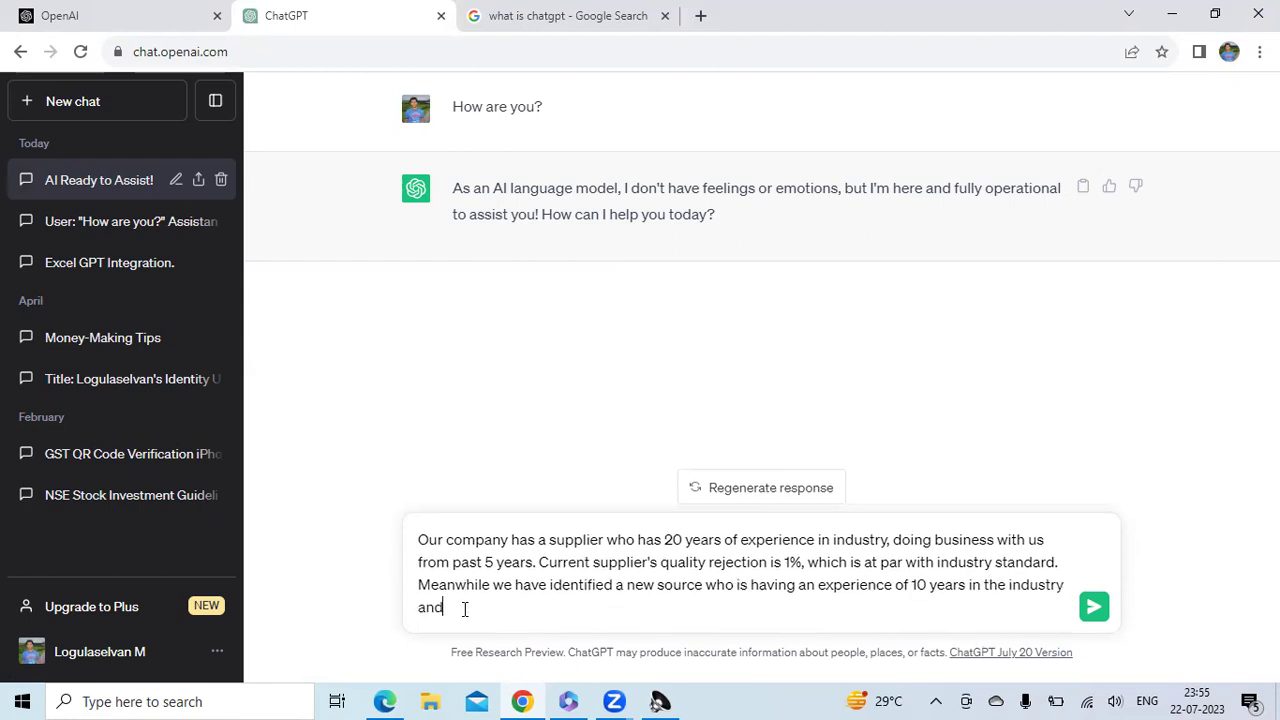
text( providing us with a price)
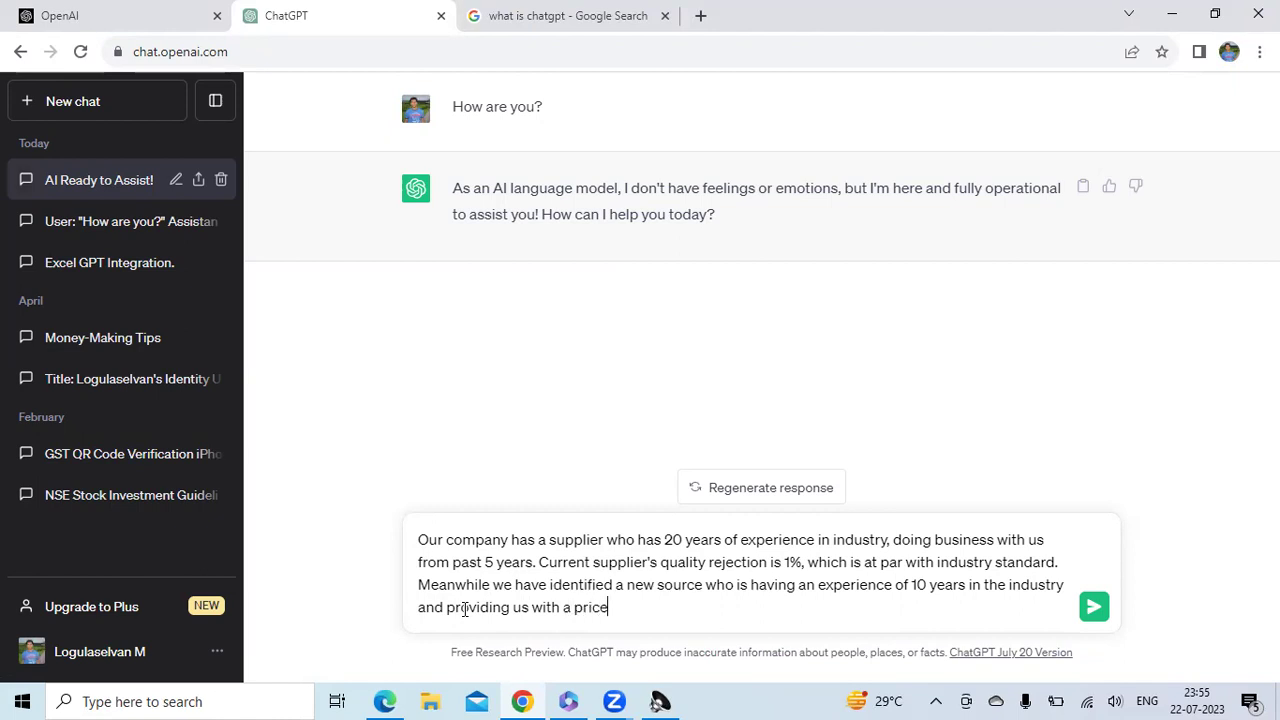
text( of 5%^)
key(BackSpace)
text(lesser than curre)
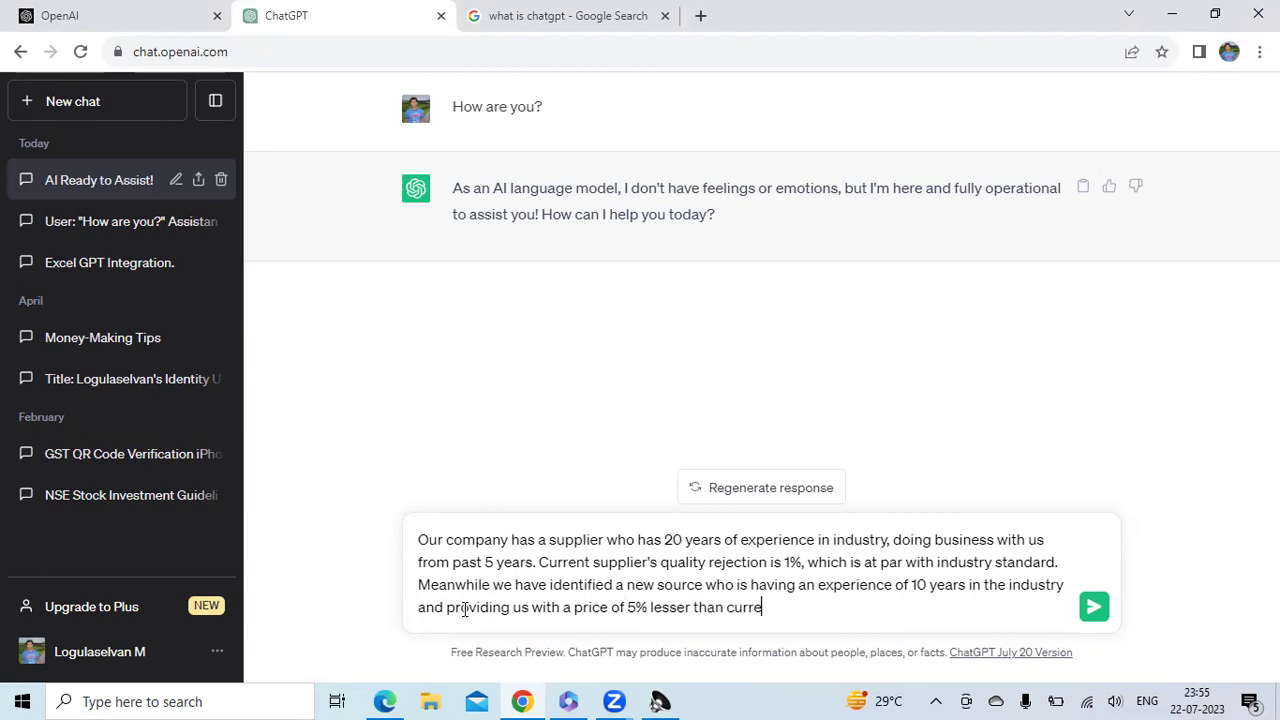
text(nt suorce)
key(BackSpace)
key(BackSpace)
key(BackSpace)
key(BackSpace)
key(BackSpace)
text(ource. What is the)
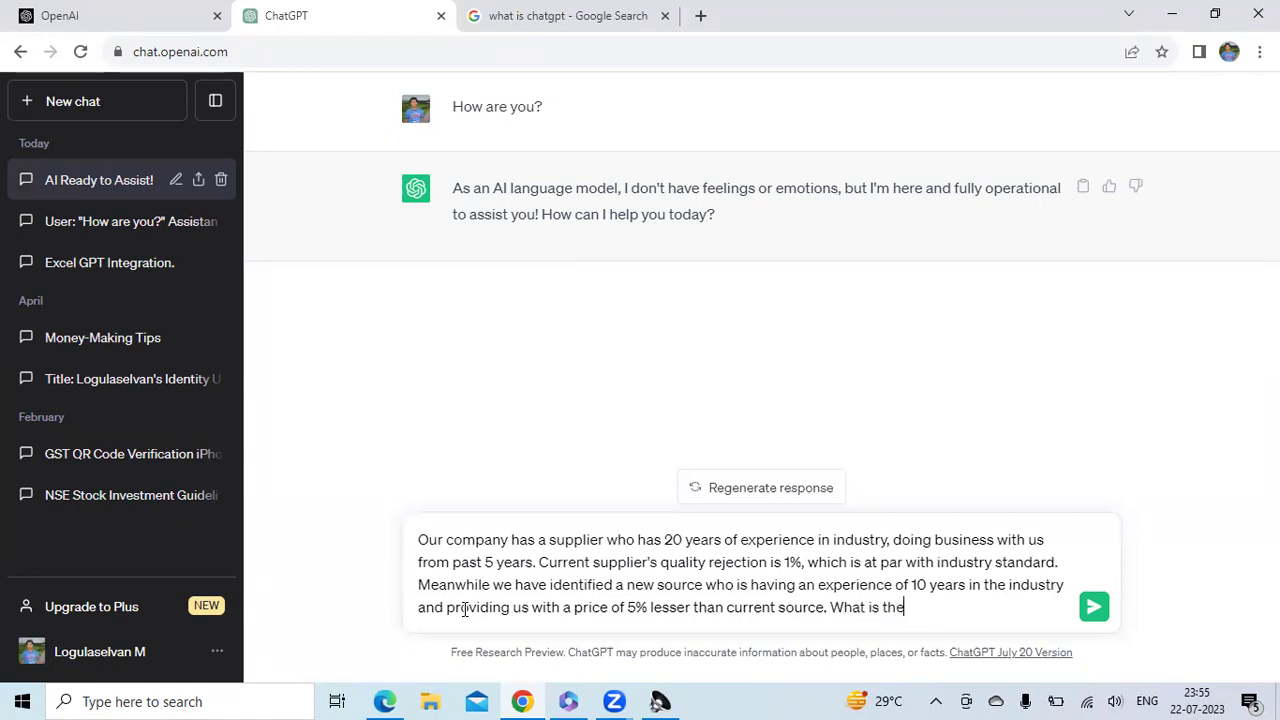
text( purchase strag)
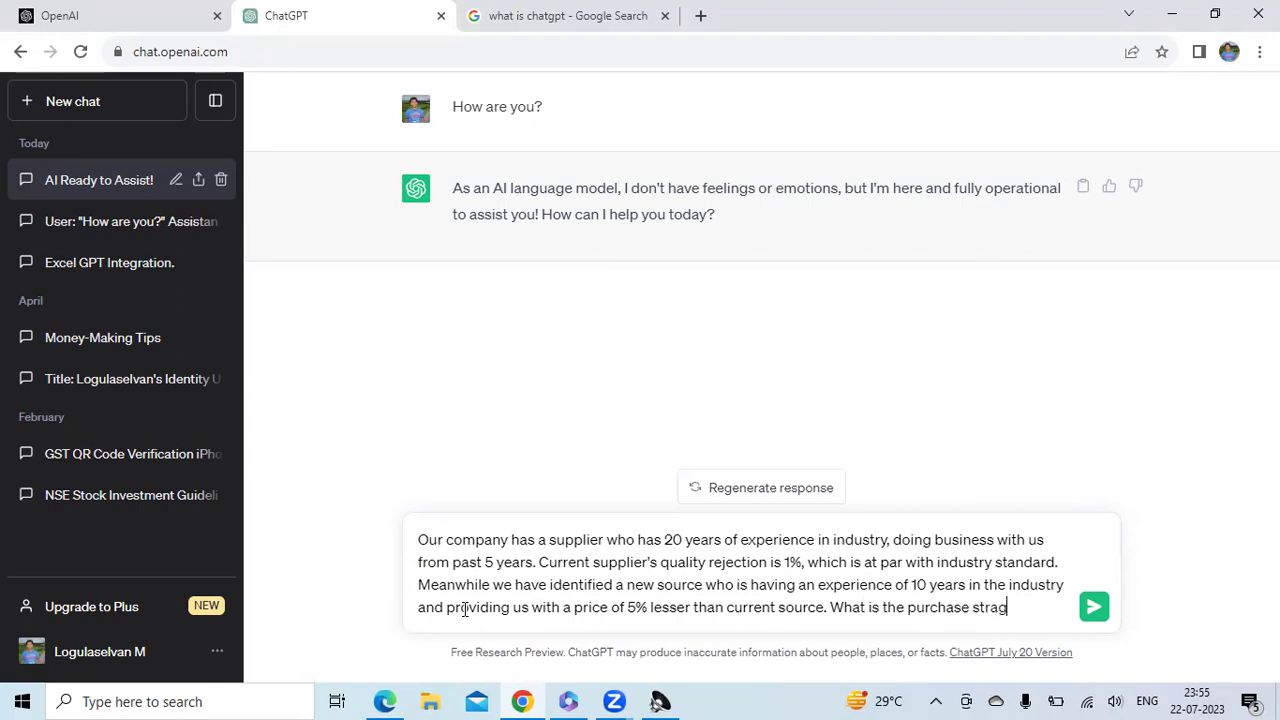
text(e)
Complete the draft with 'What is the purchase strategy to be followed?'.
key(BackSpace)
key(BackSpace)
text(tegy to be foll)
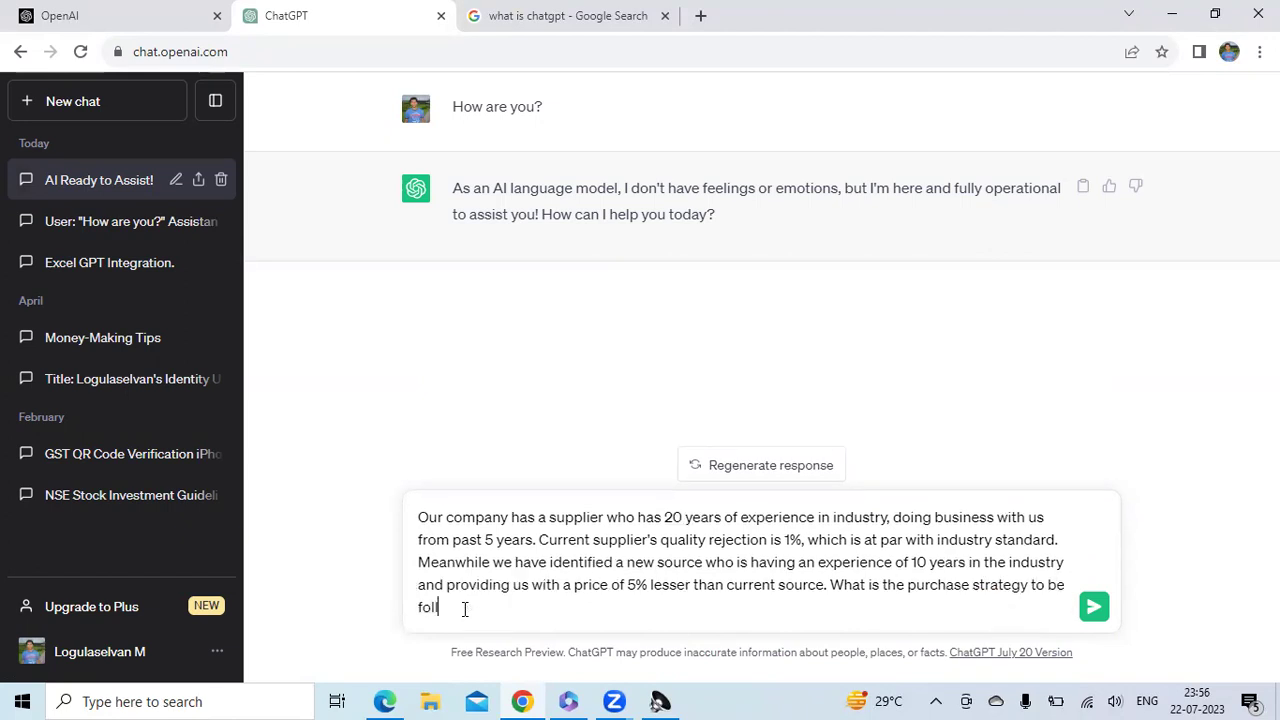
text(owed?)
Send the supplier question and read ChatGPT's eight-point strategy, from Supplier Assessment to Decision Making.
click(1093, 608)
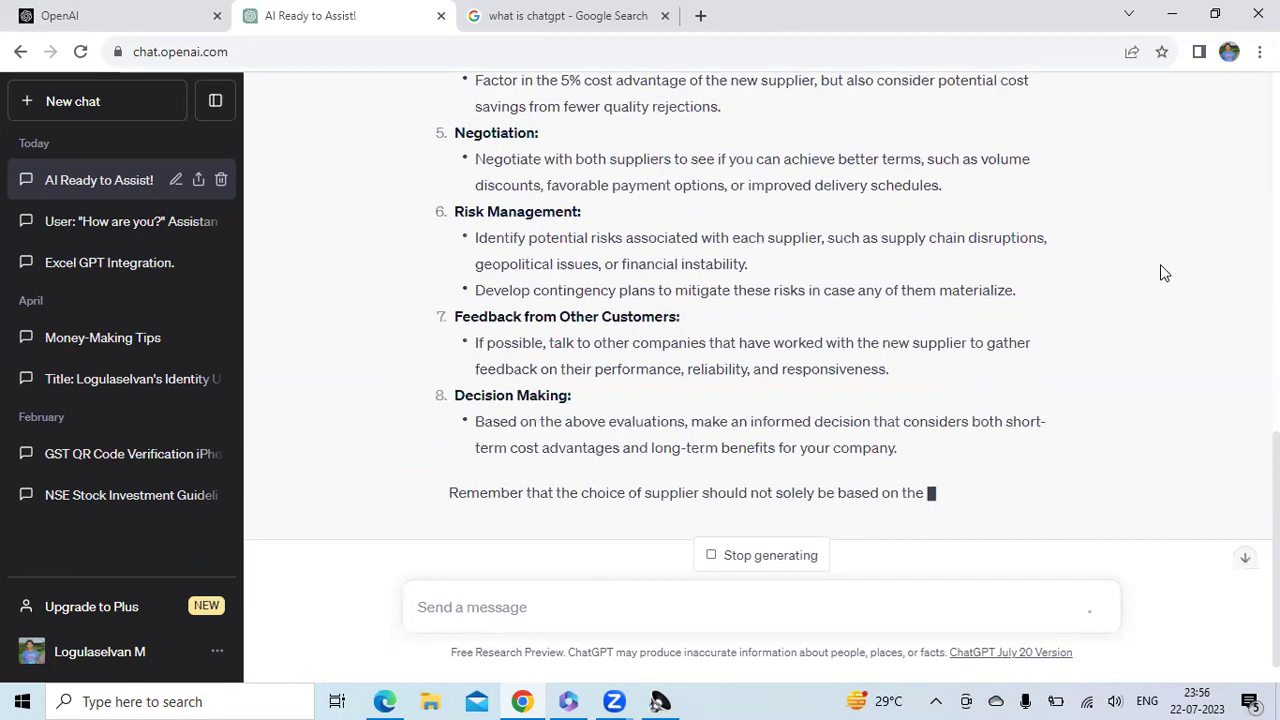
scroll(1160, 264, up, 6)
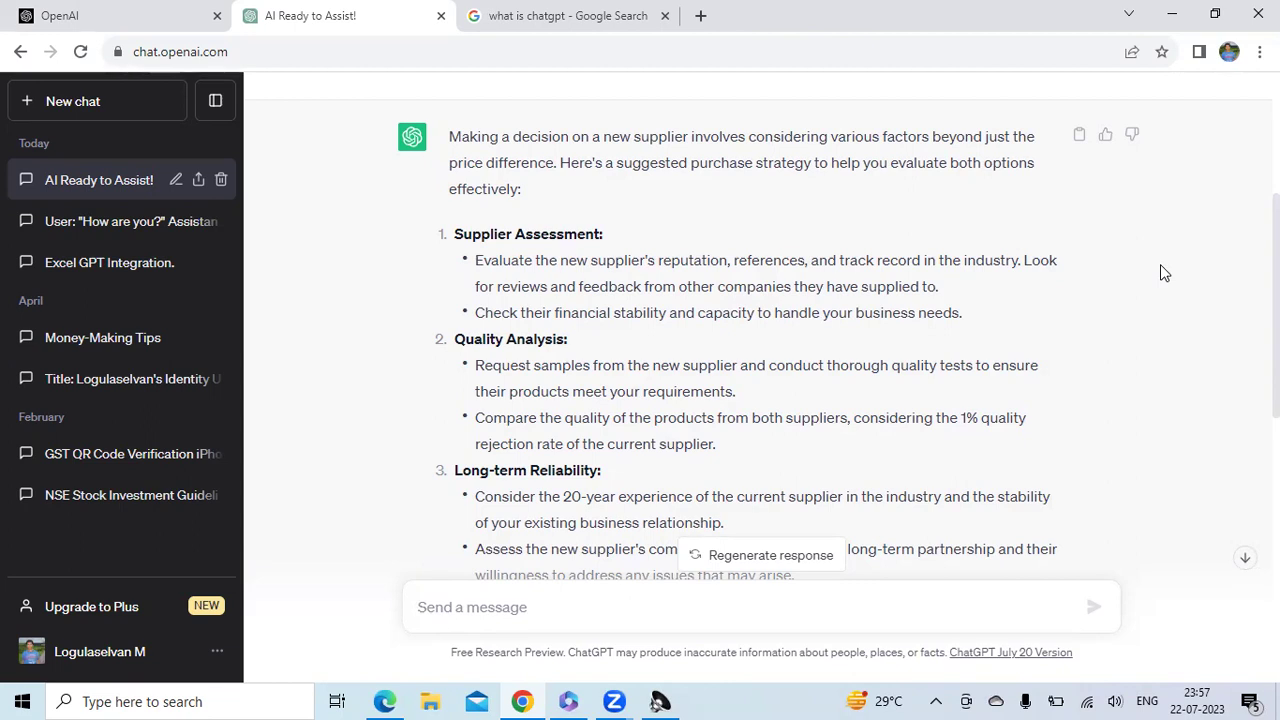
scroll(1160, 264, down, 3)
scroll(1160, 264, down, 1)
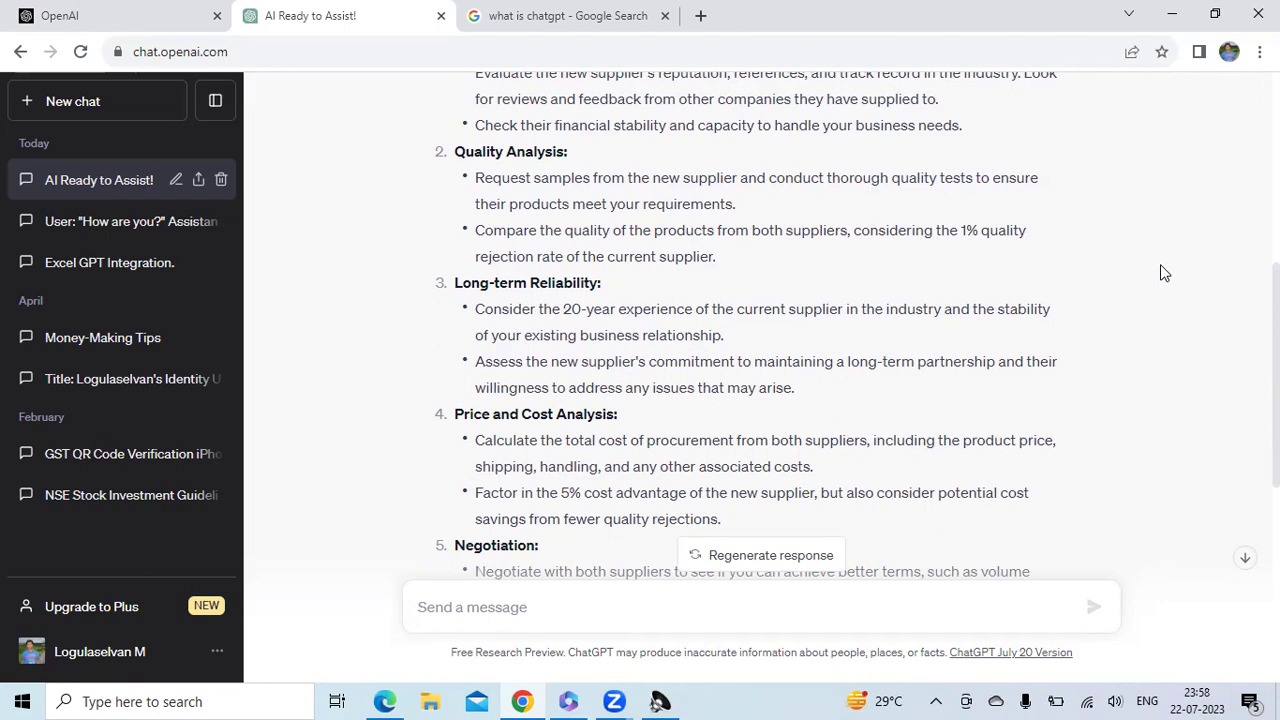
scroll(1160, 264, down, 2)
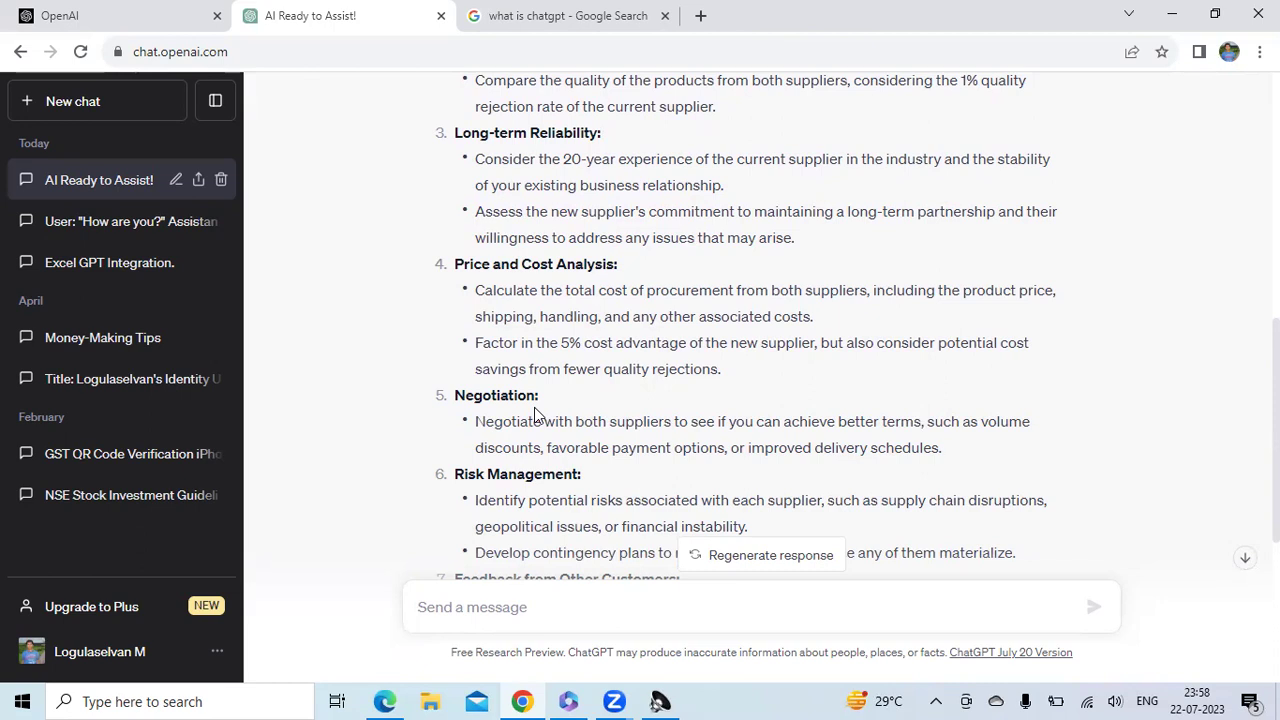
scroll(633, 450, down, 2)
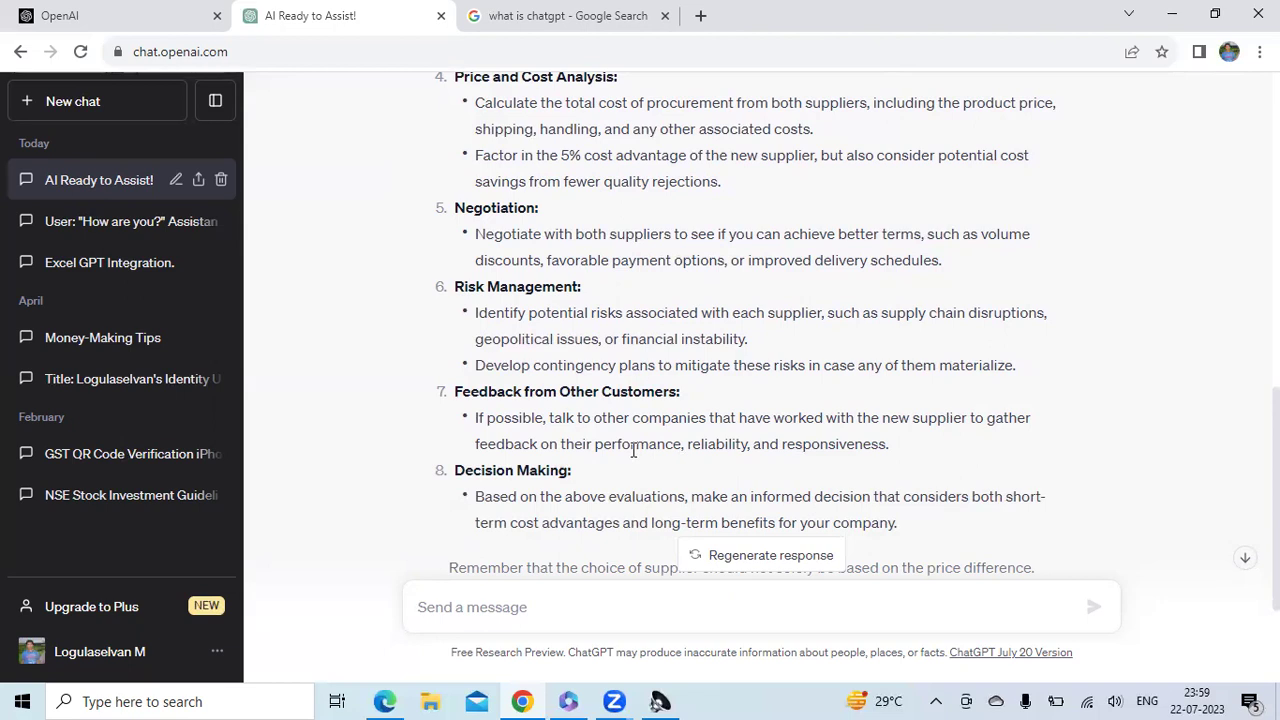
scroll(633, 451, down, 1)
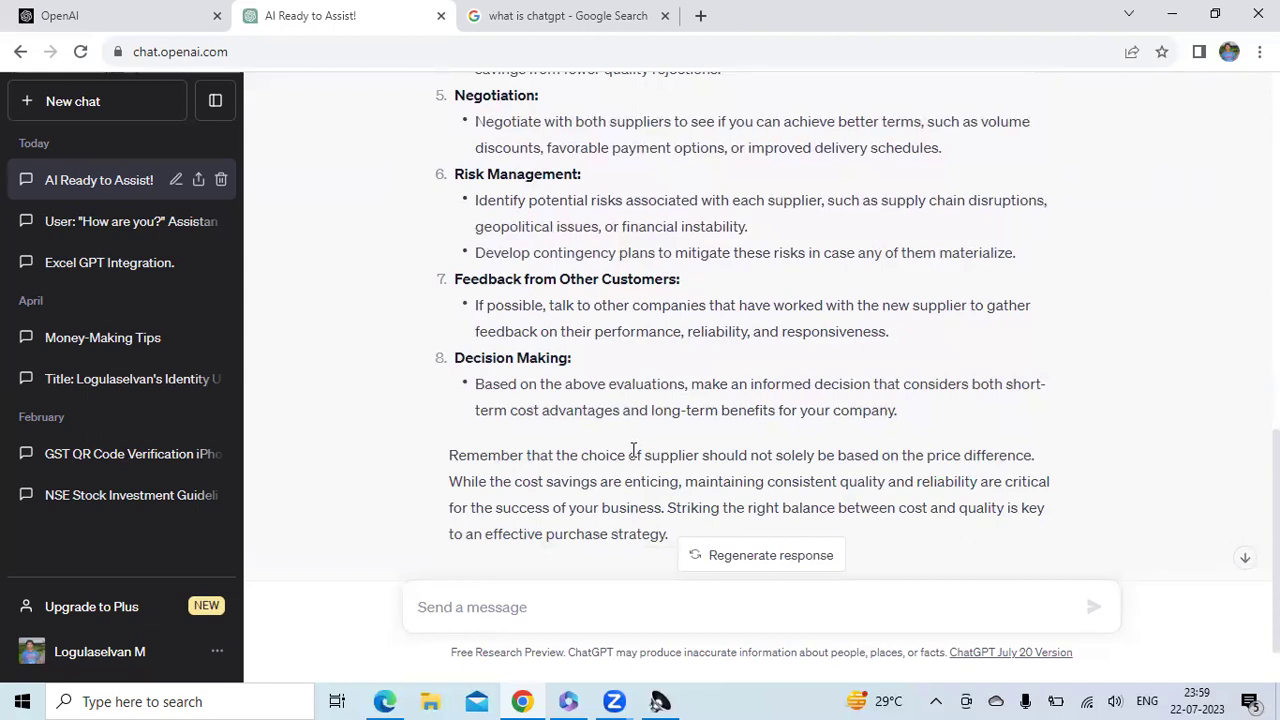
scroll(633, 451, up, 2)
scroll(633, 451, up, 3)
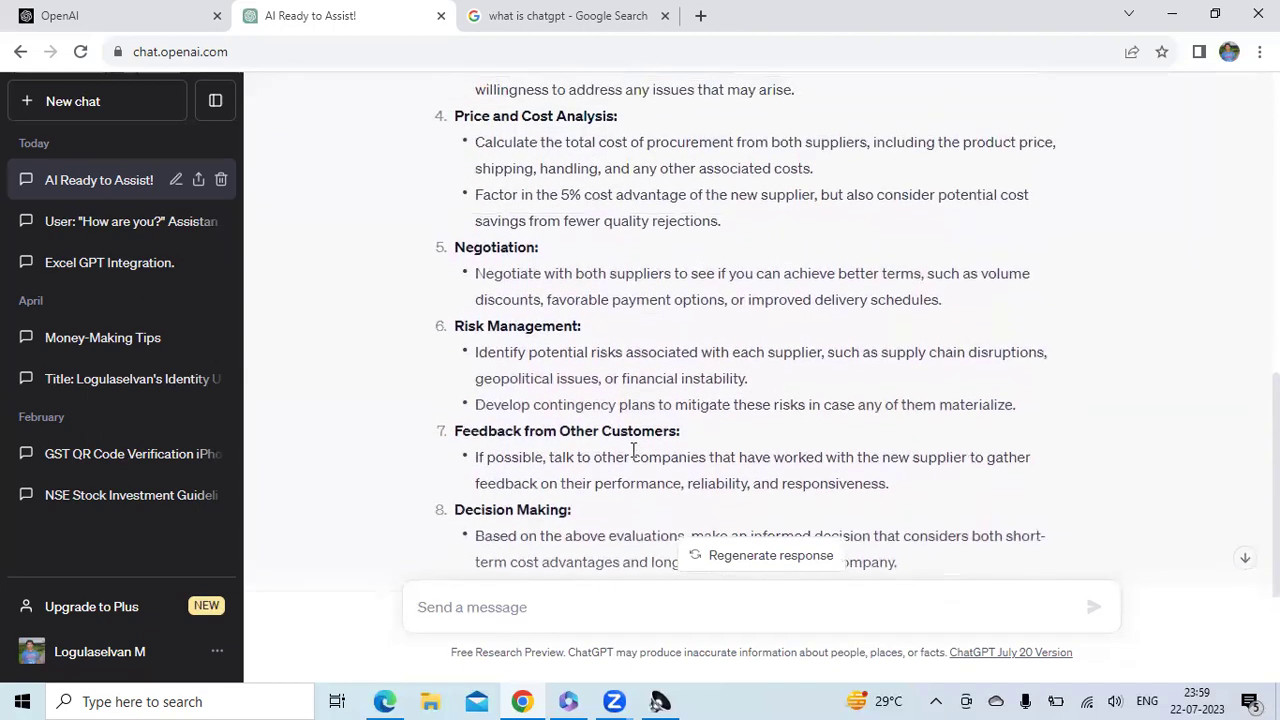
scroll(633, 451, up, 2)
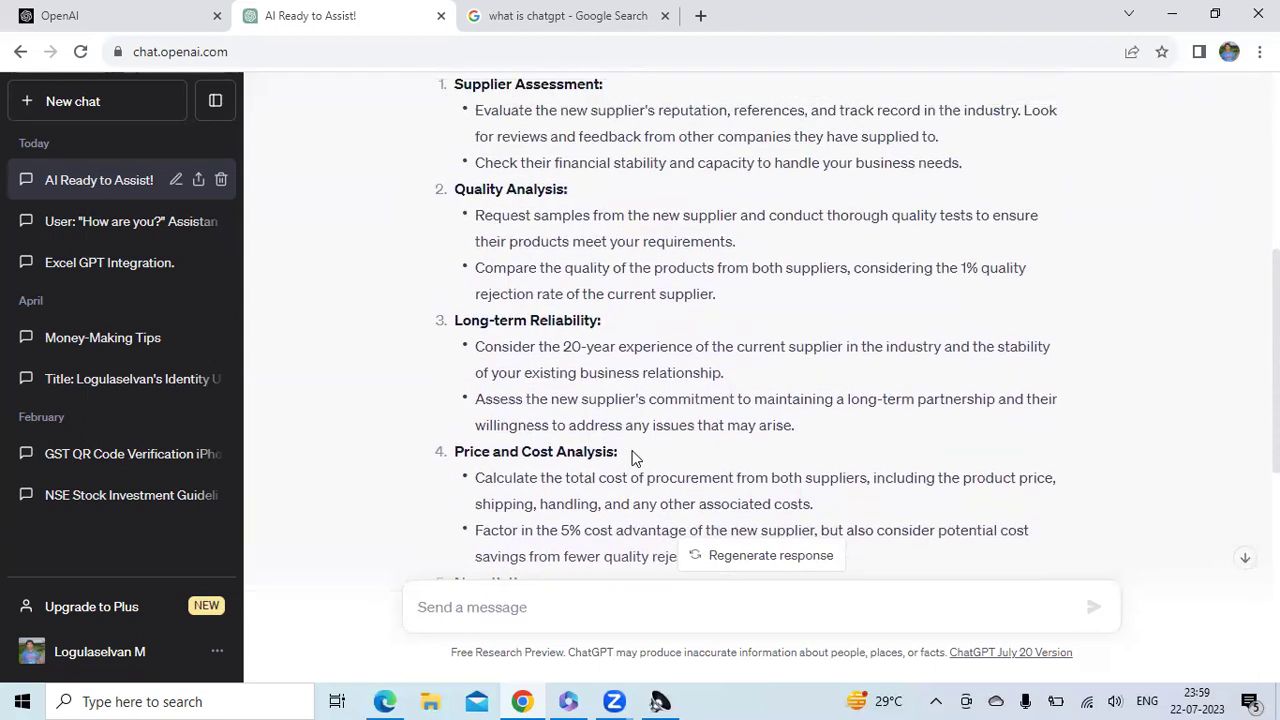
scroll(633, 457, down, 4)
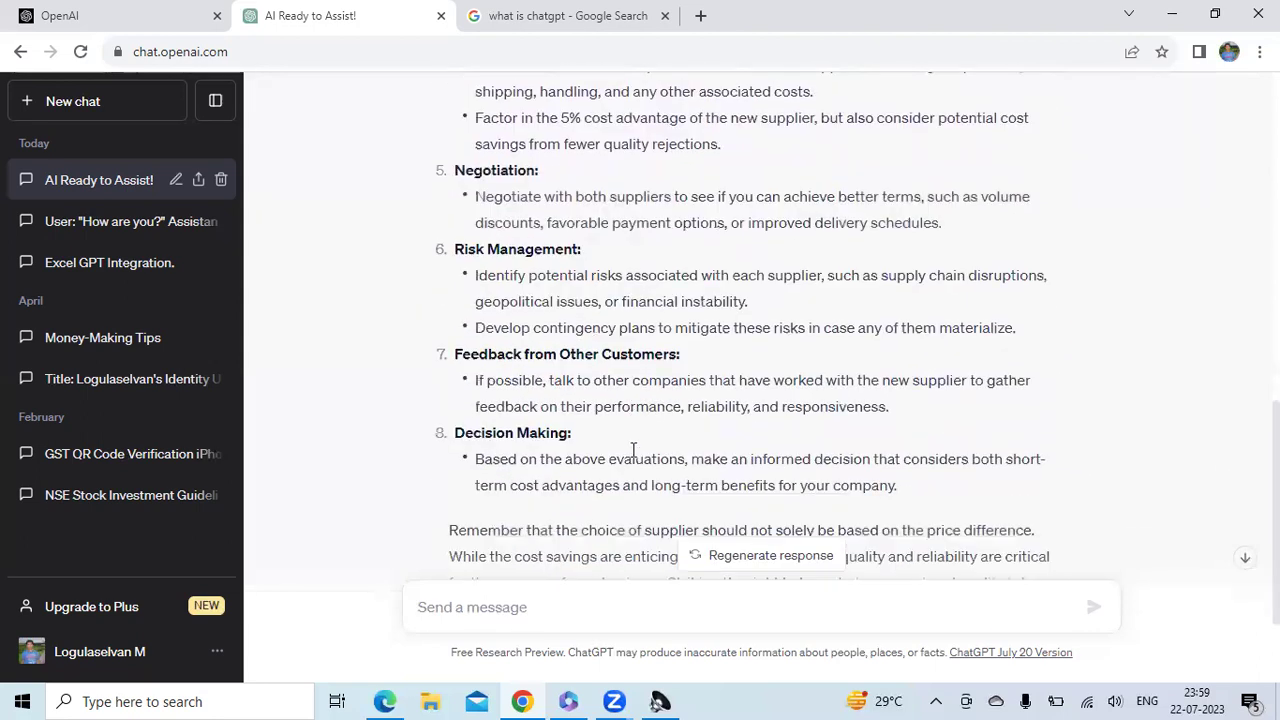
scroll(633, 451, down, 2)
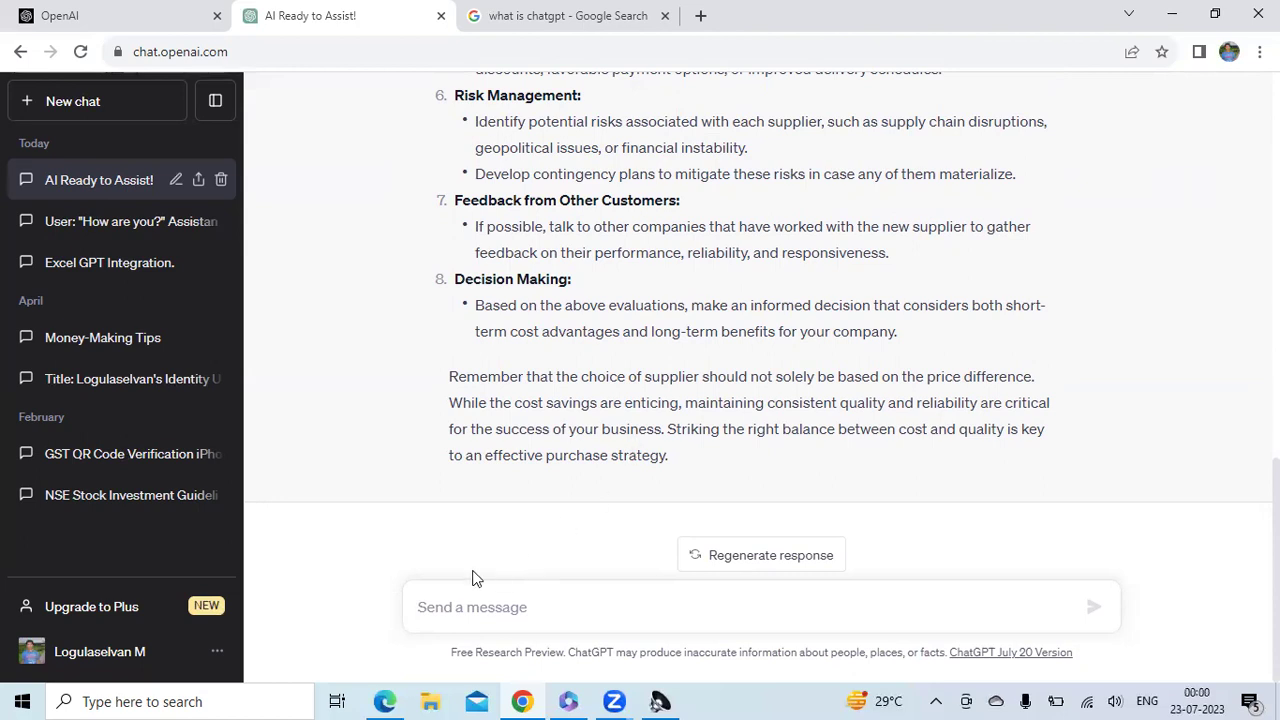
Regenerate the answer to get version 2/2, a ten-point supplier-switching strategy.
click(761, 557)
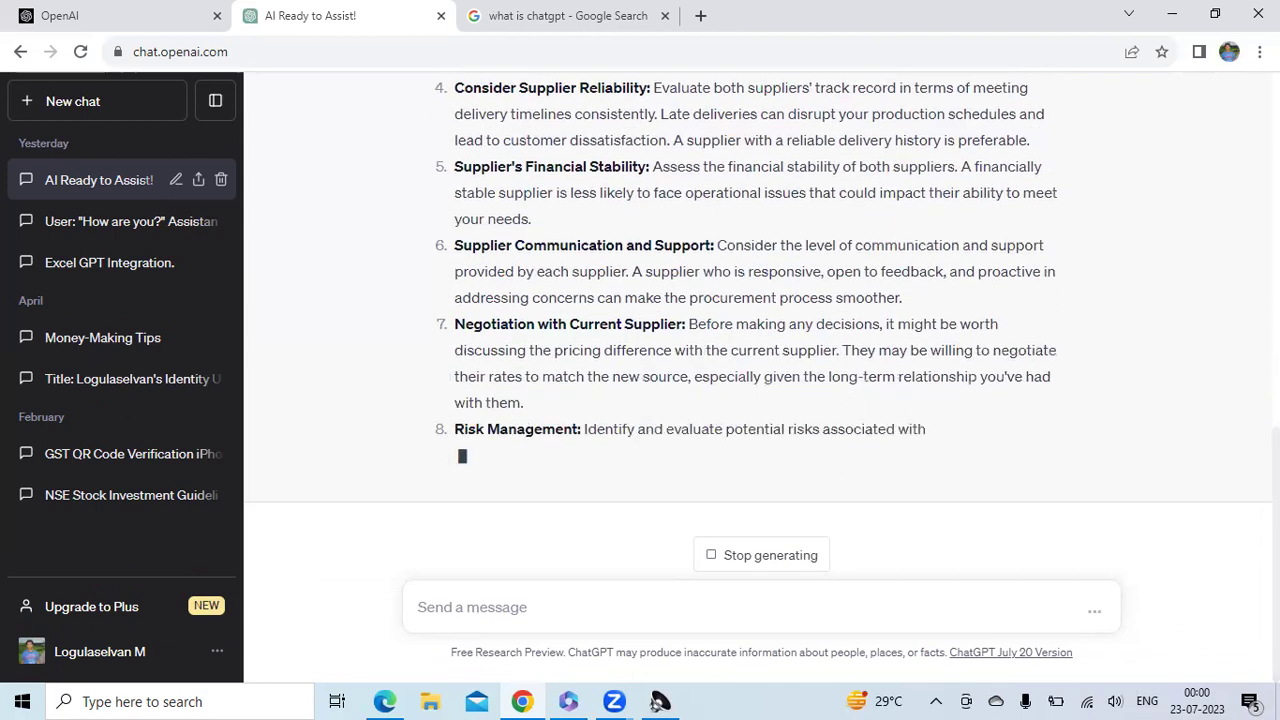
scroll(760, 350, up, 4)
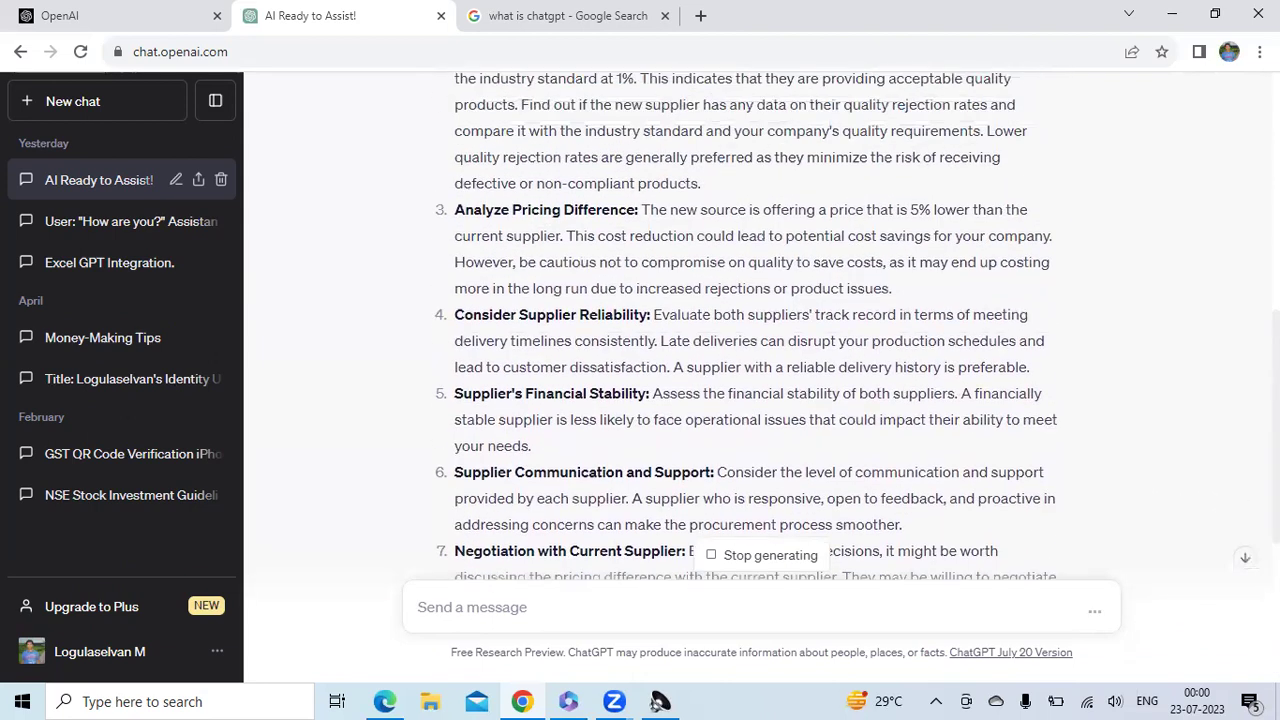
scroll(760, 350, up, 3)
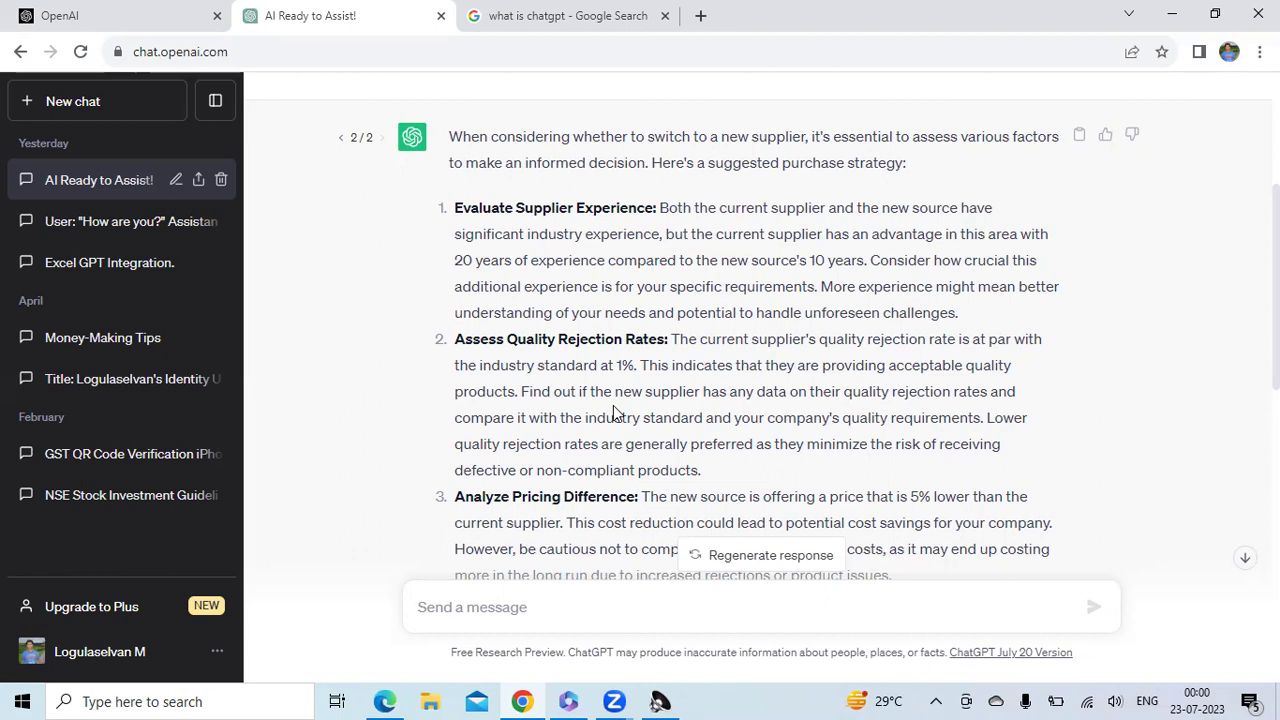
scroll(615, 410, down, 3)
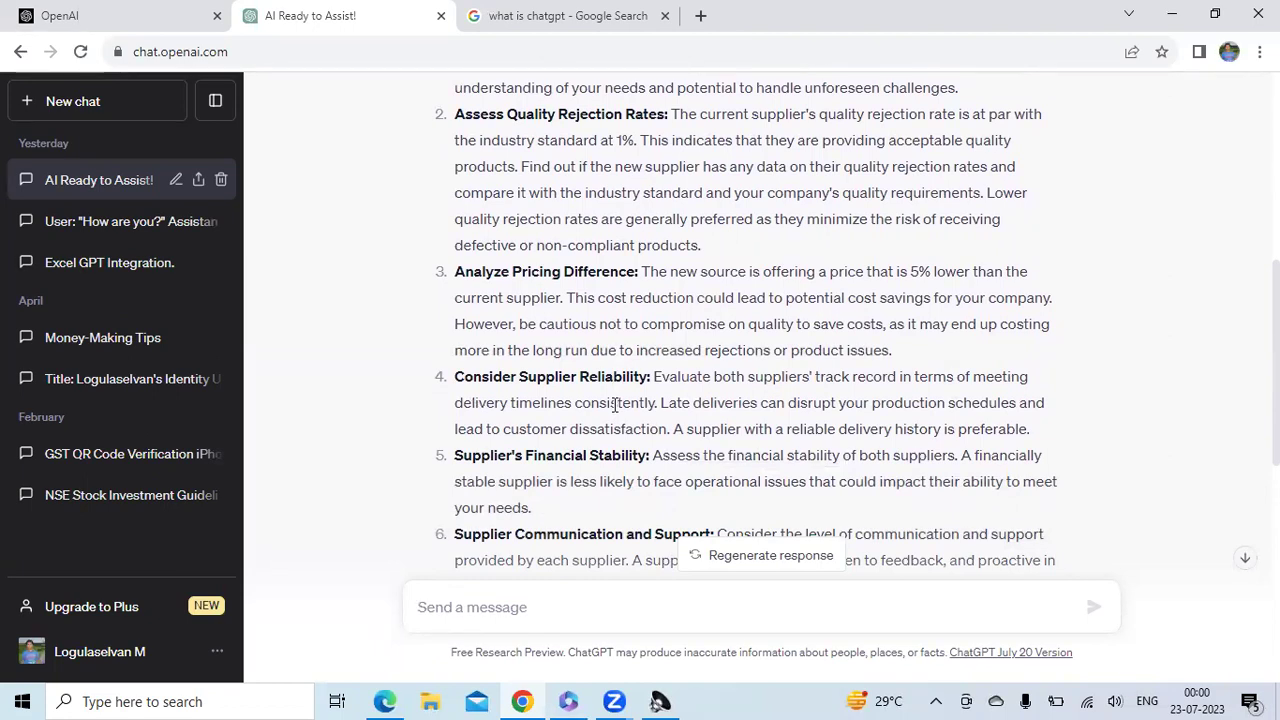
scroll(614, 404, down, 1)
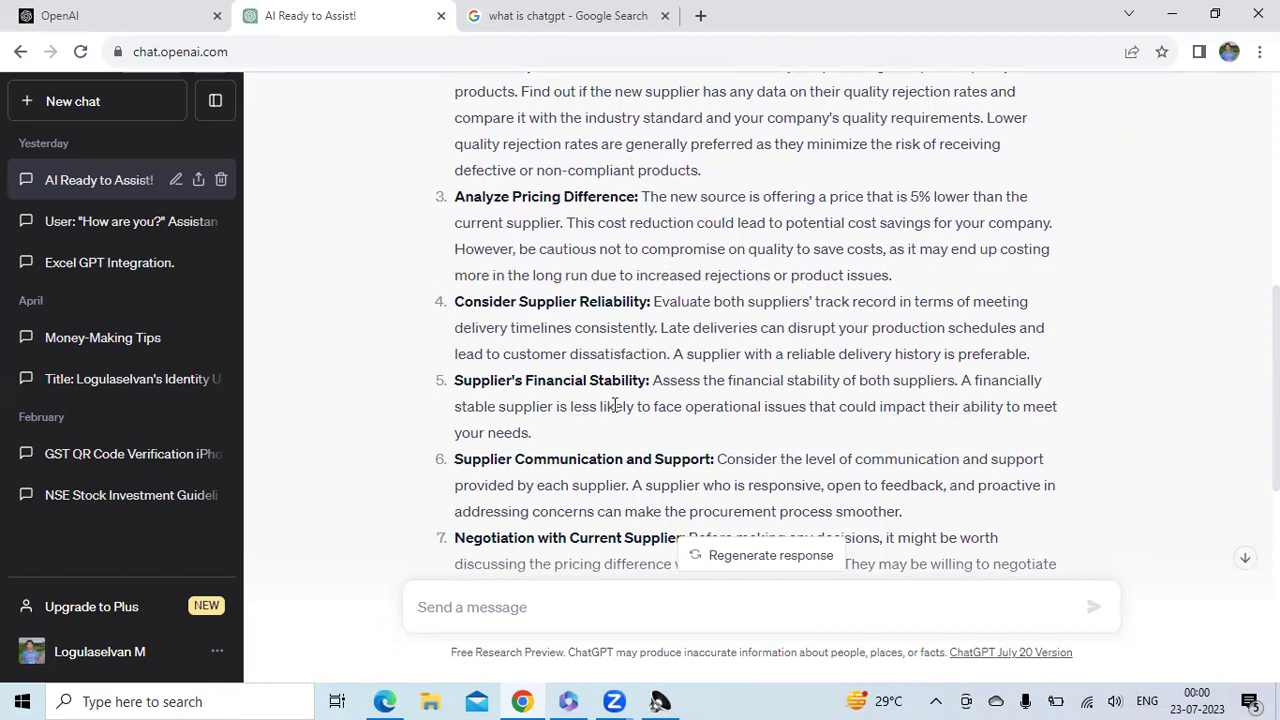
scroll(614, 404, down, 2)
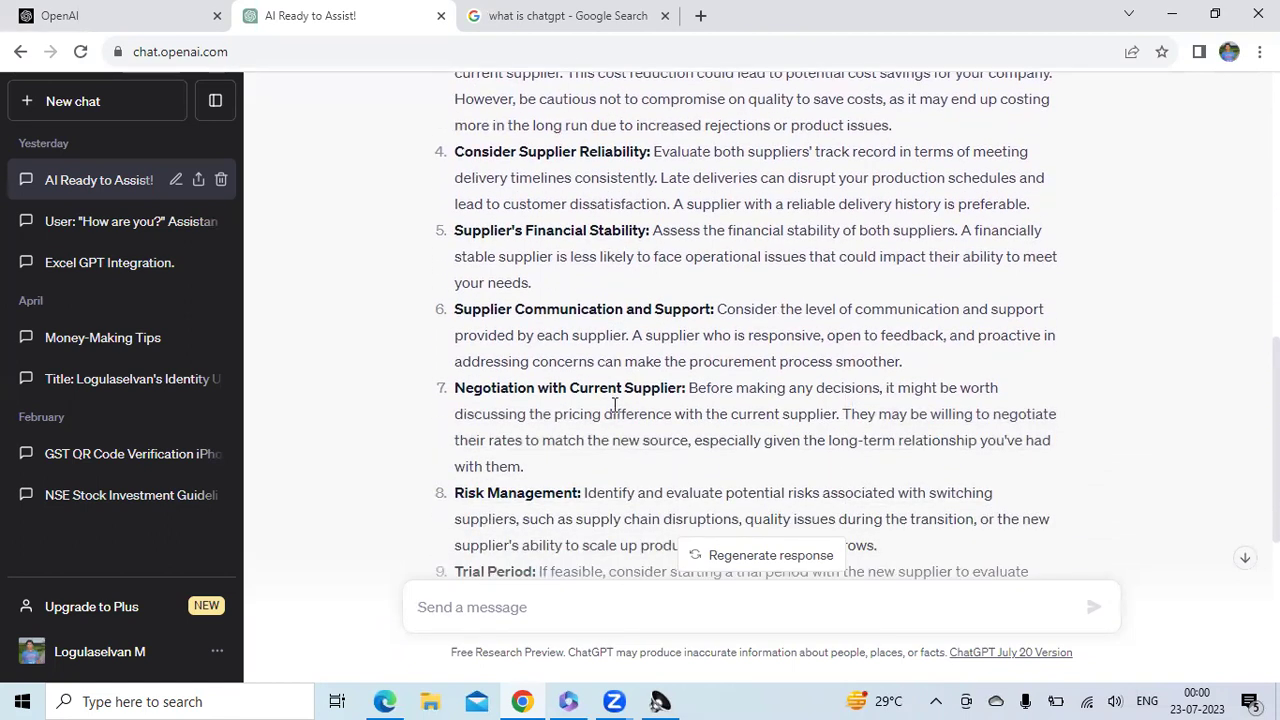
scroll(614, 404, down, 1)
scroll(613, 405, down, 1)
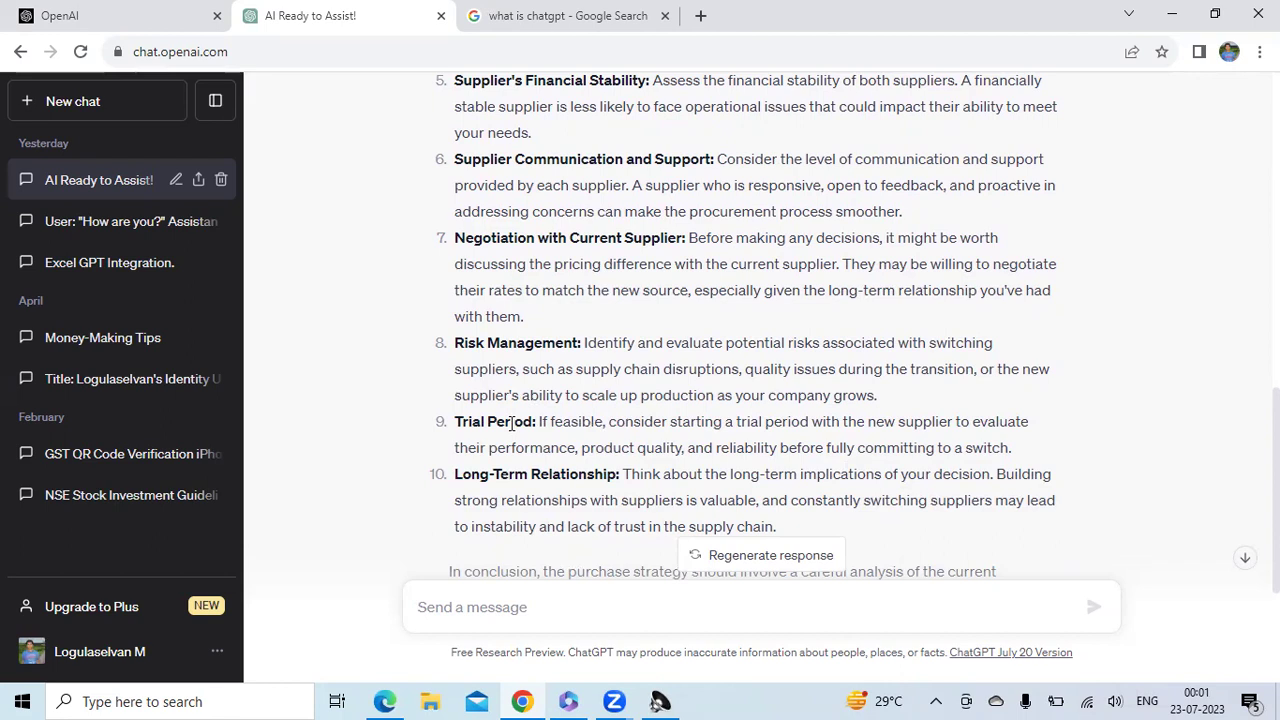
scroll(515, 421, up, 1)
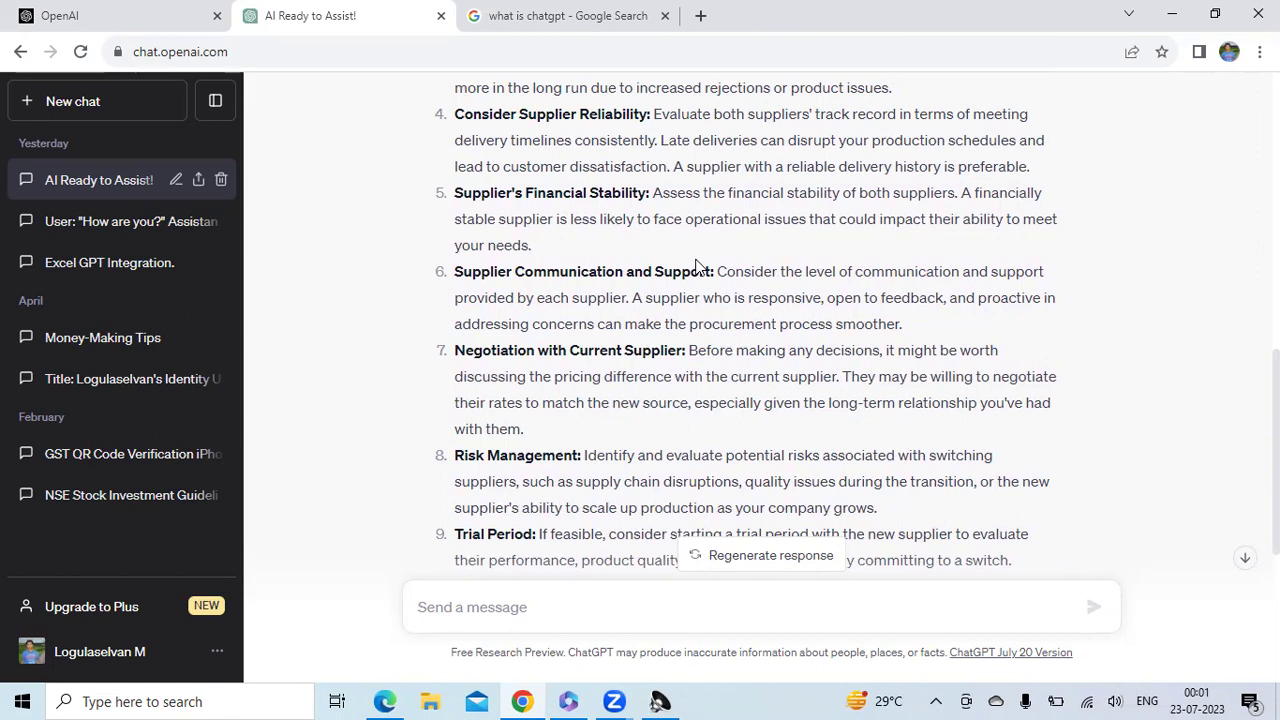
scroll(697, 265, down, 3)
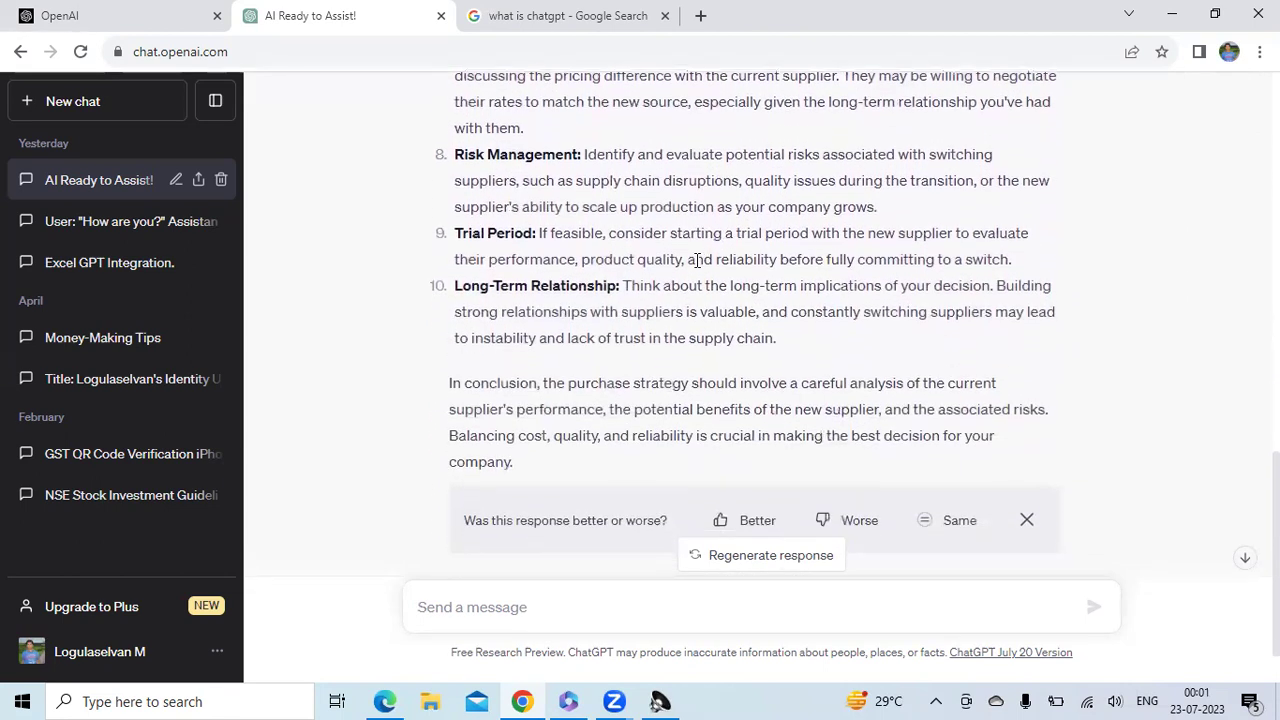
scroll(697, 262, down, 1)
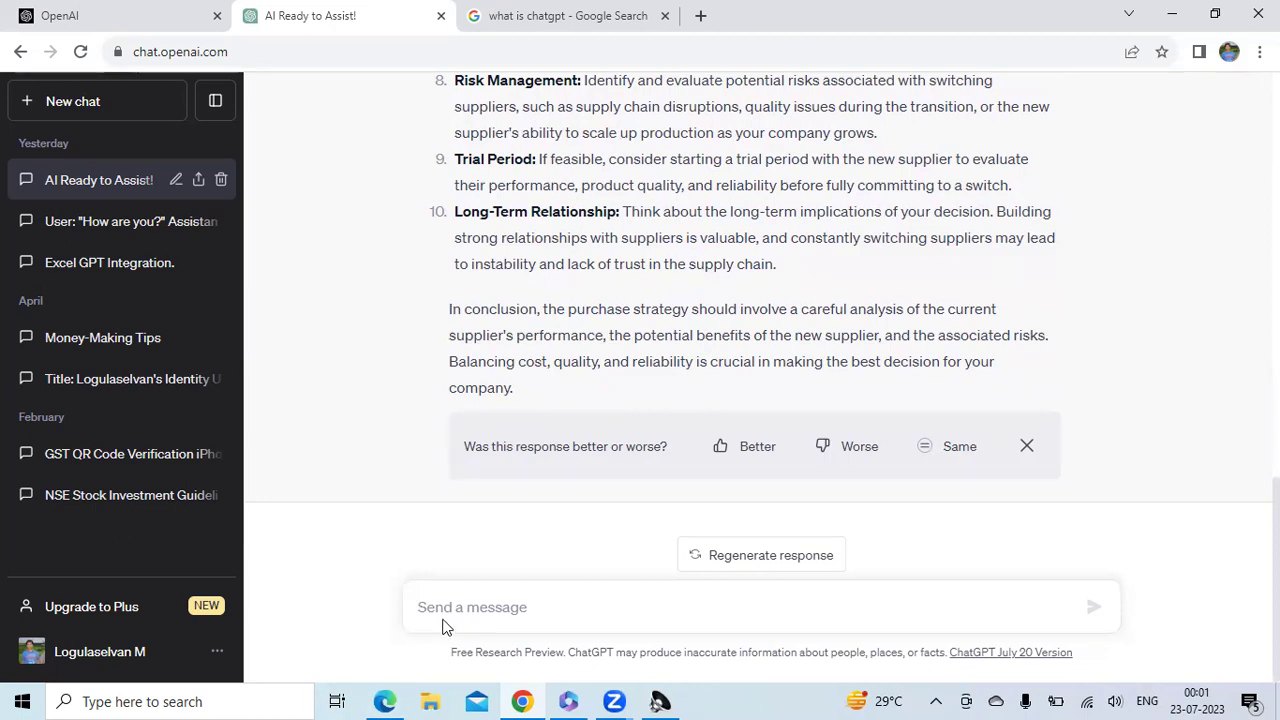
Describe the Bhiwandi warehouse, customers at Thane, Kurla and Kalyan, the 11.30 AM deadline and Bhiwandi travel times.
click(474, 598)
text(Our)
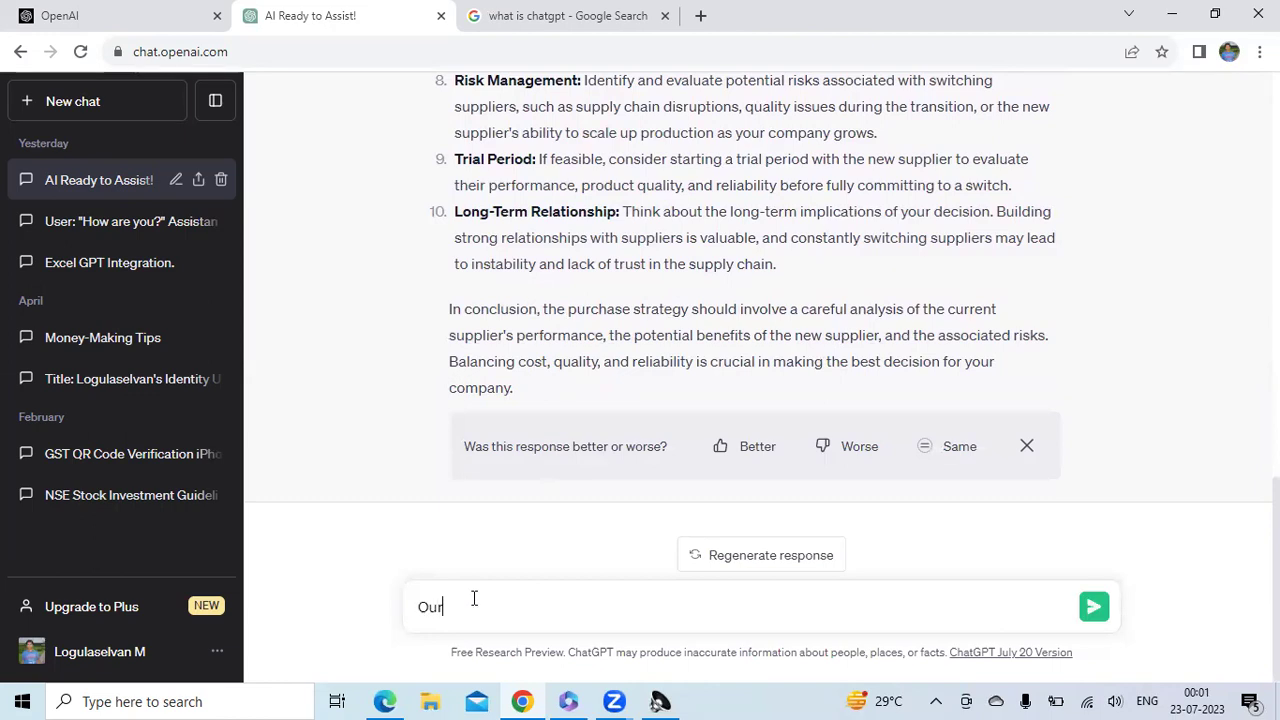
text( company has warehouse at )
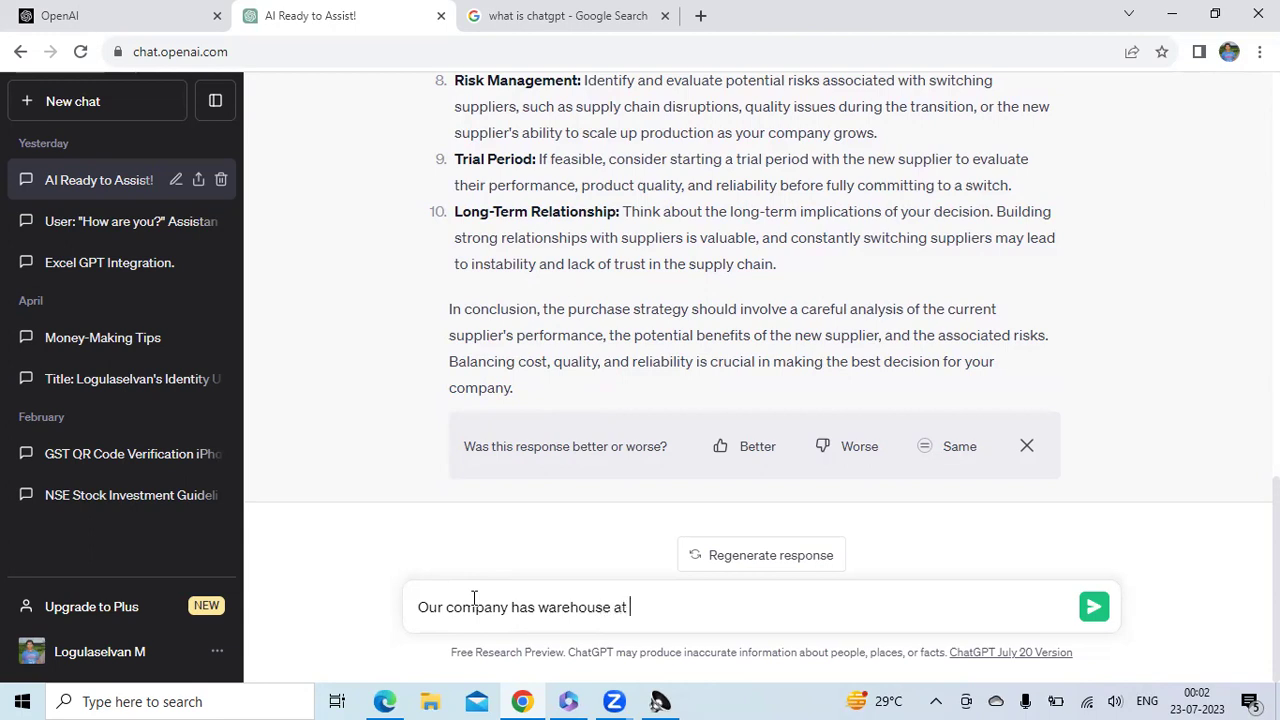
text(Bhiwandi. We have to de)
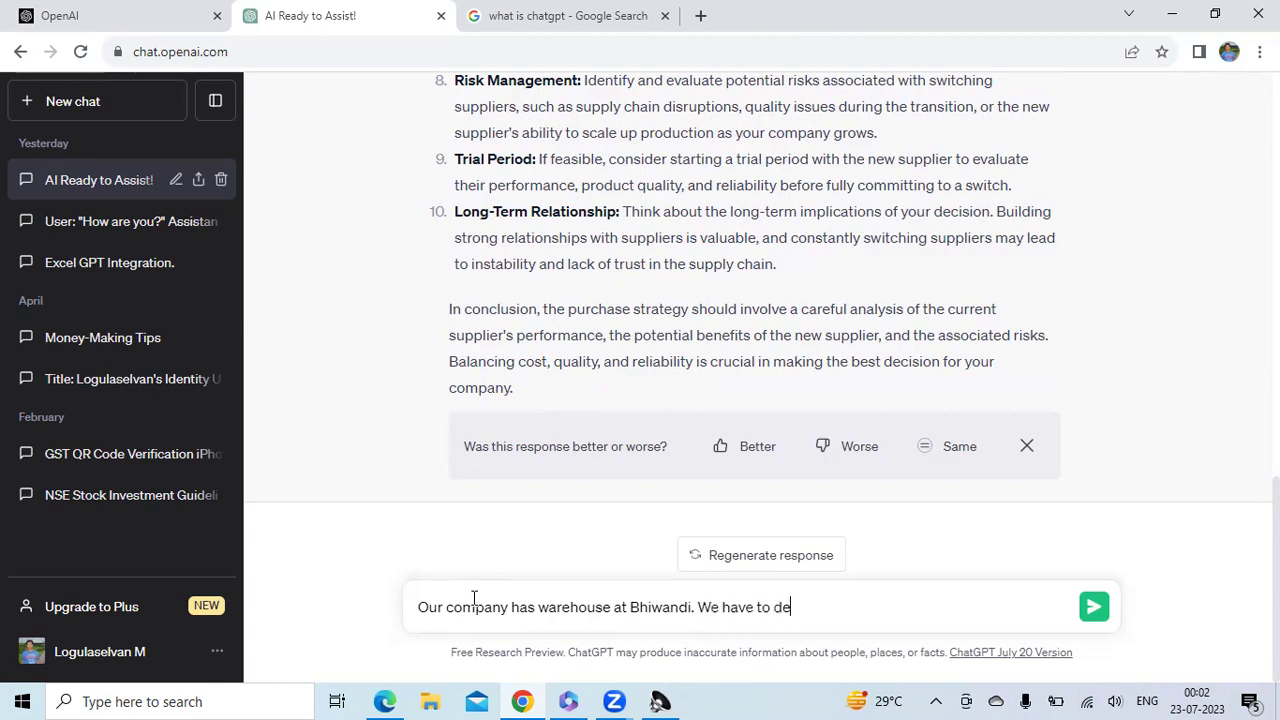
text(liver material to 3 customer)
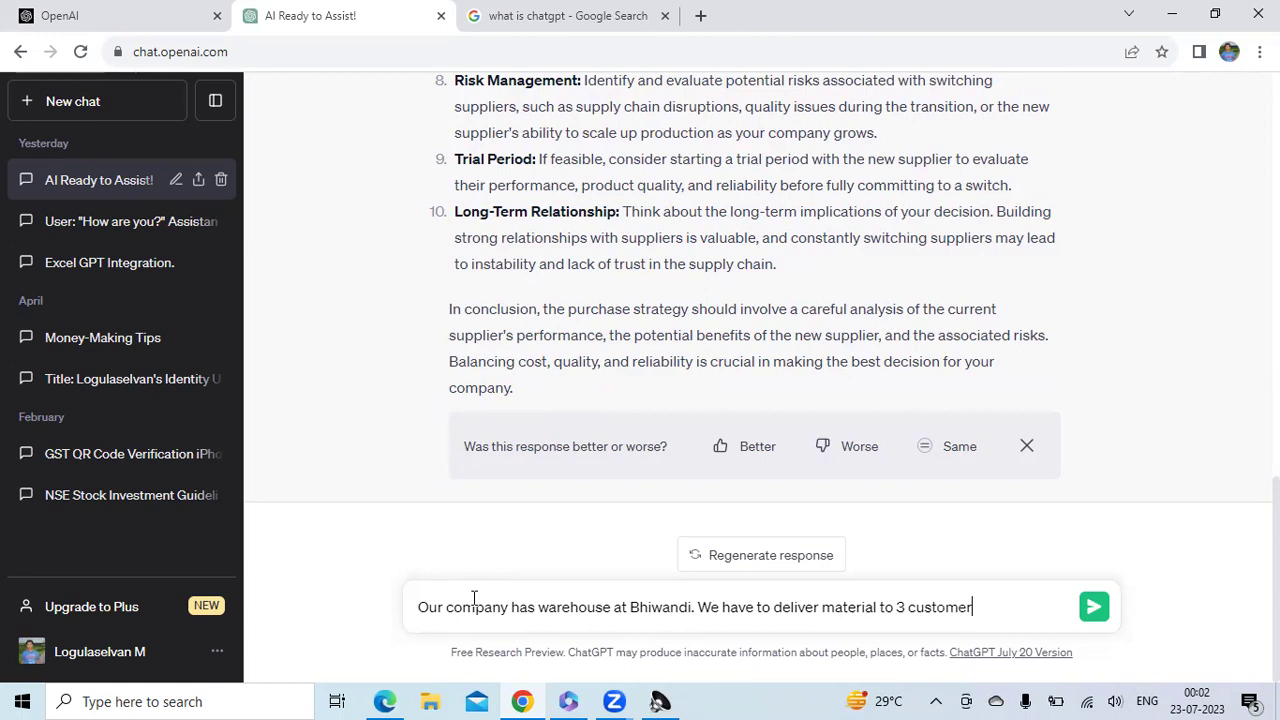
text(s in Mumbai city.)
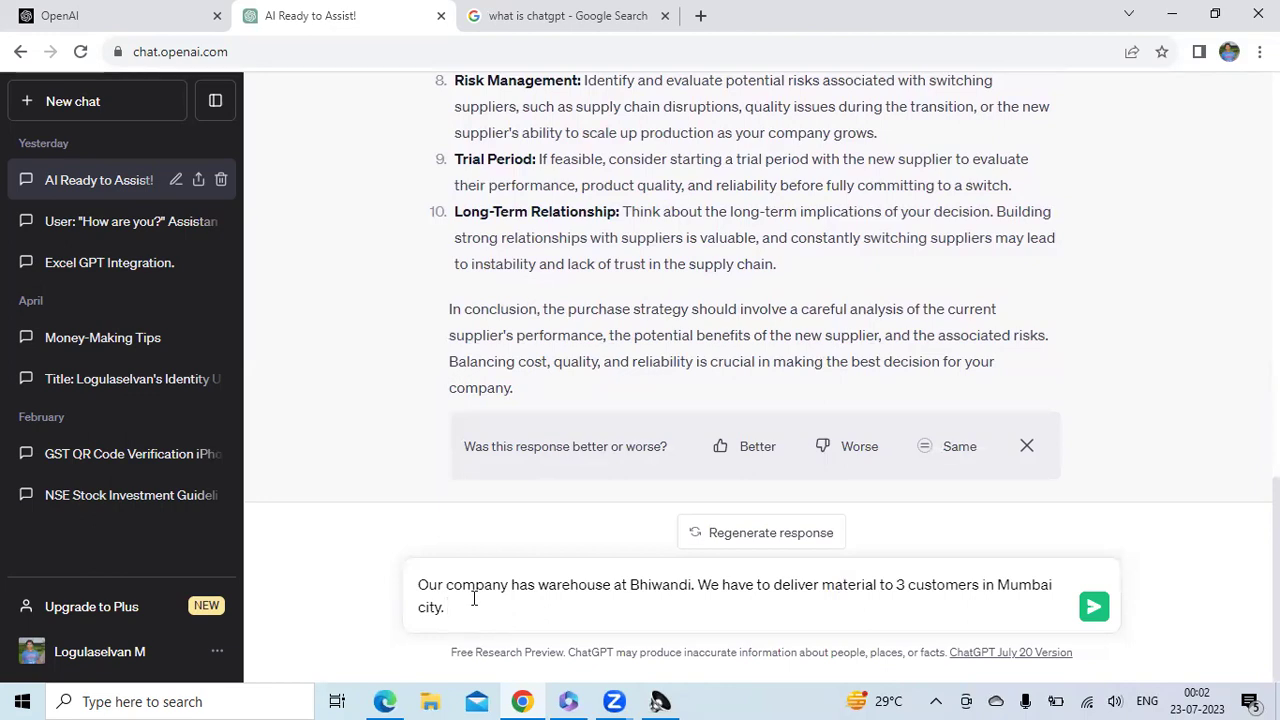
text( Our vehicle starts at 10 AM from)
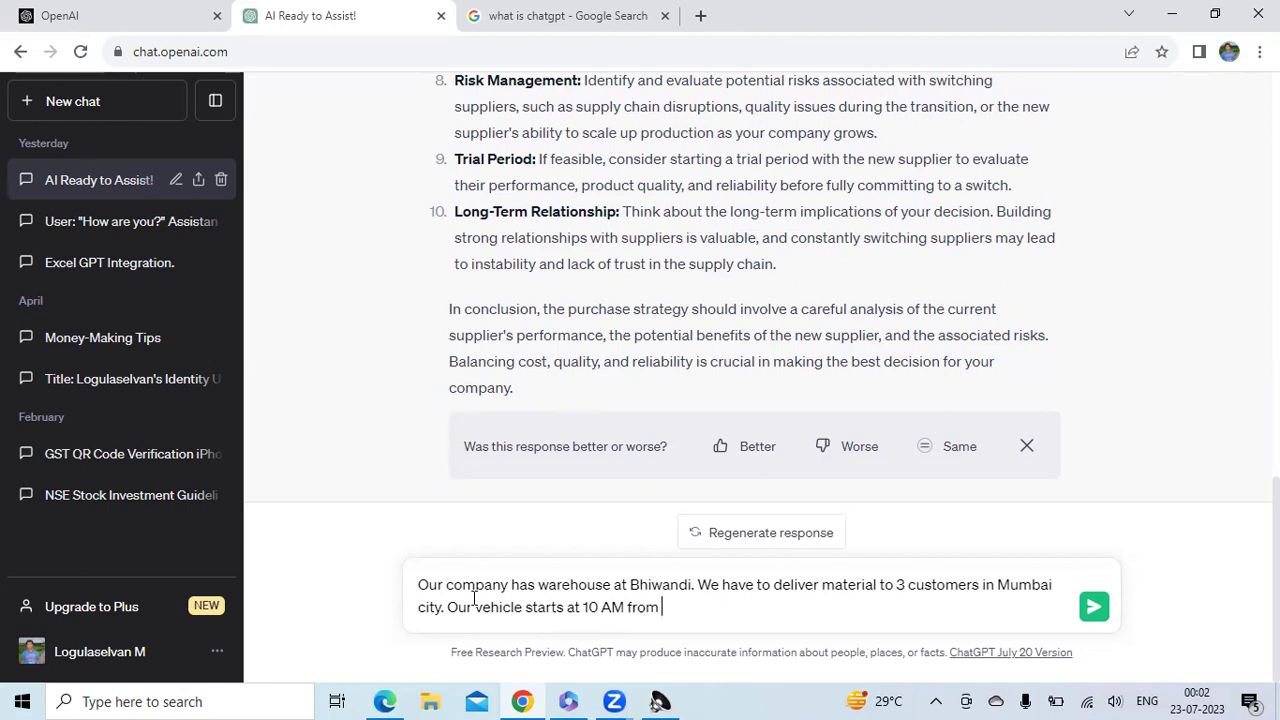
text( Bhiwandi Ware)
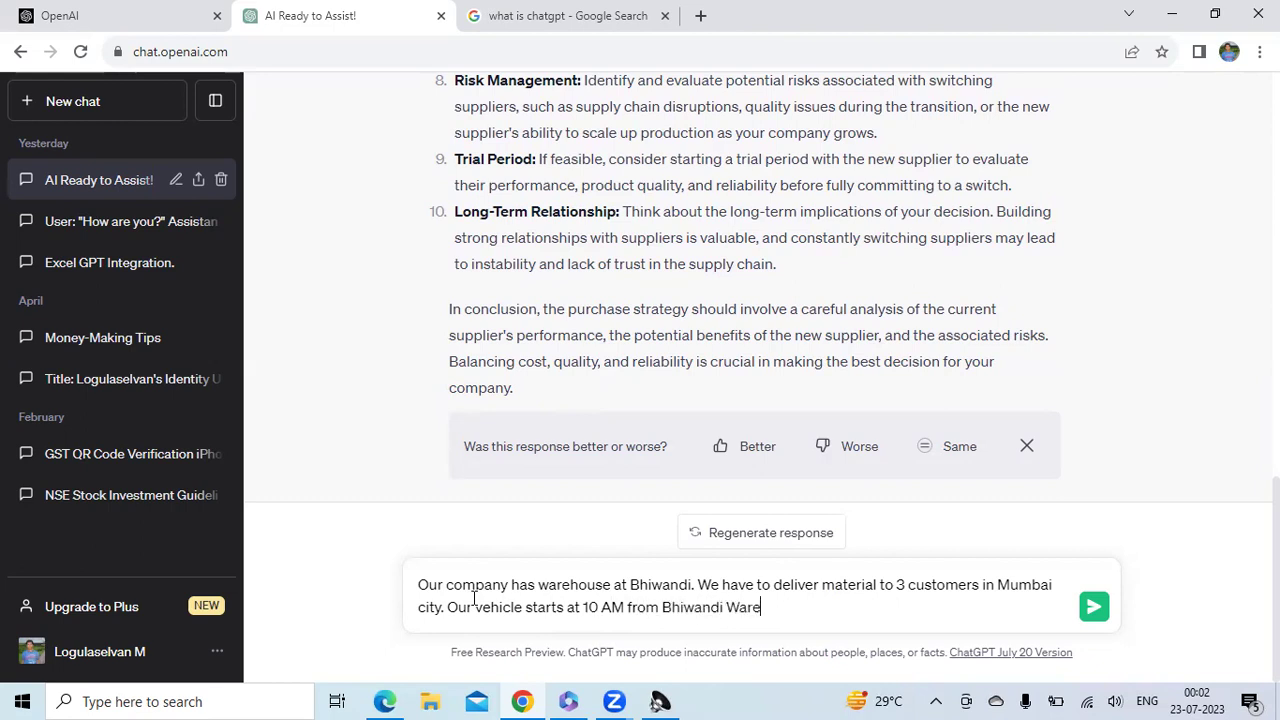
text(house. Customer )
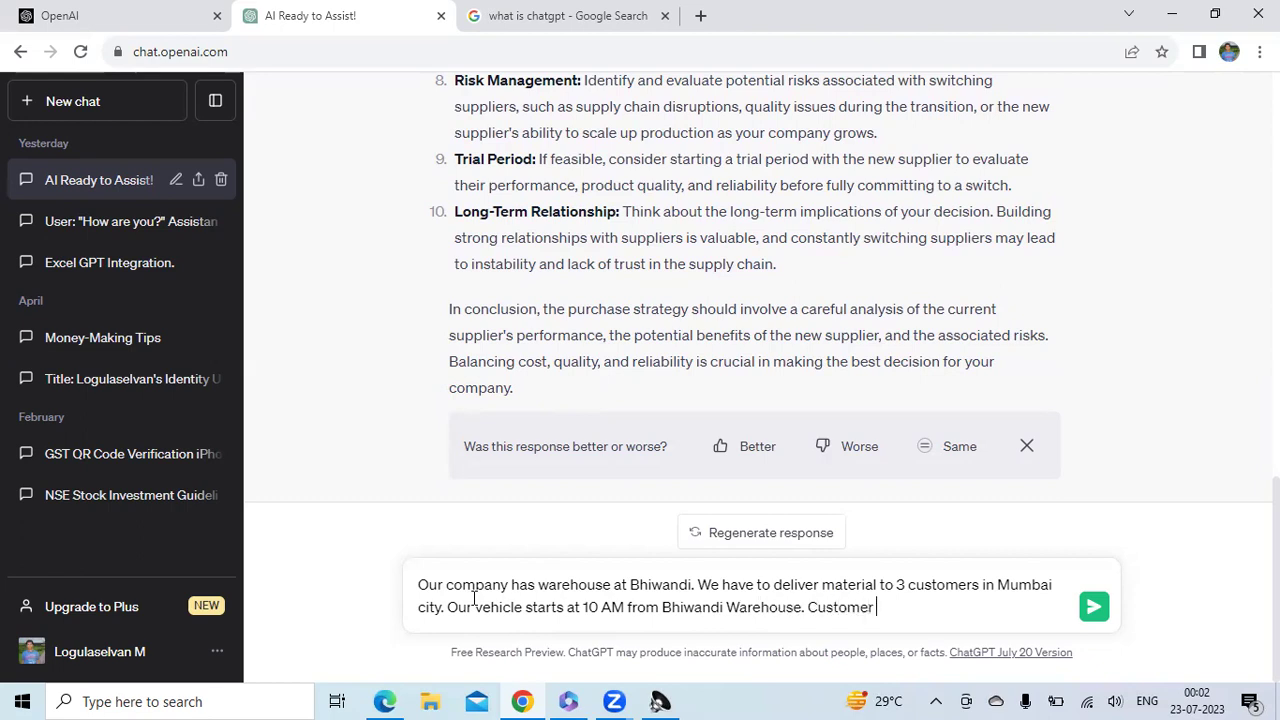
text(A is at Thaen)
key(BackSpace)
key(BackSpace)
text(e)
key(BackSpace)
text(ne, Customer B is at Kurla, Customer C is at )
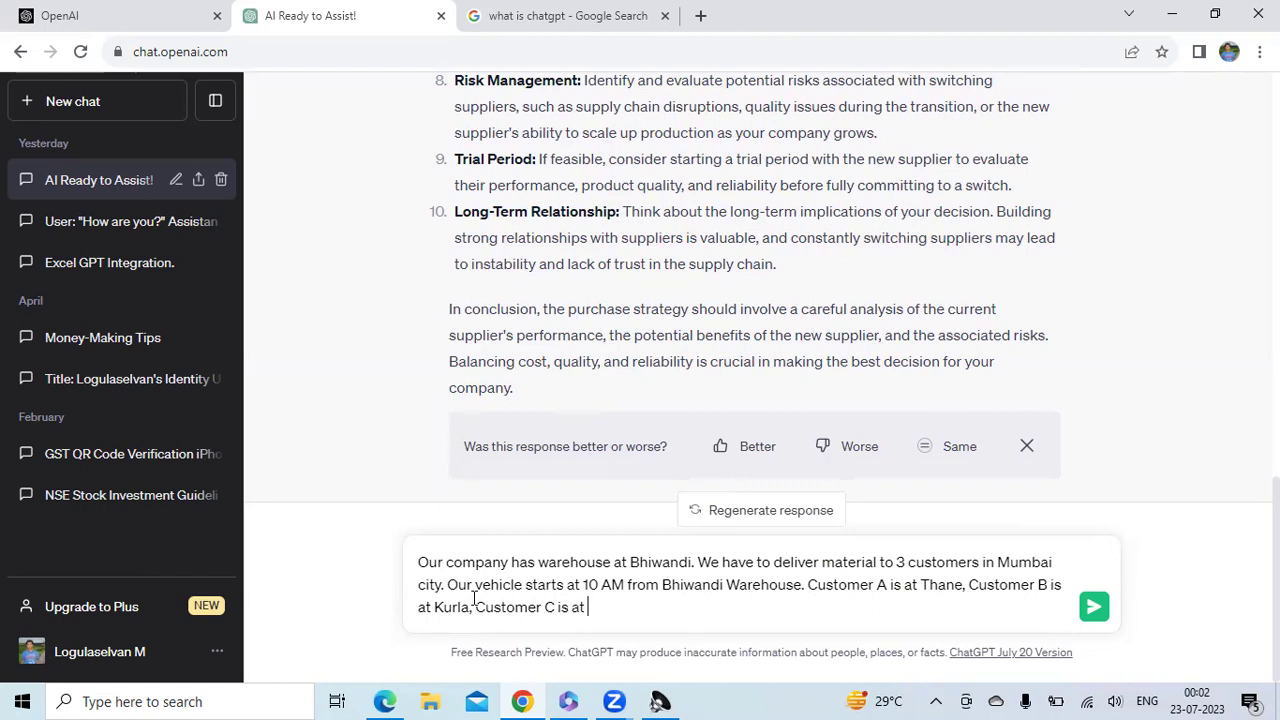
text(Kalyam)
key(BackSpace)
text(n. Customer )
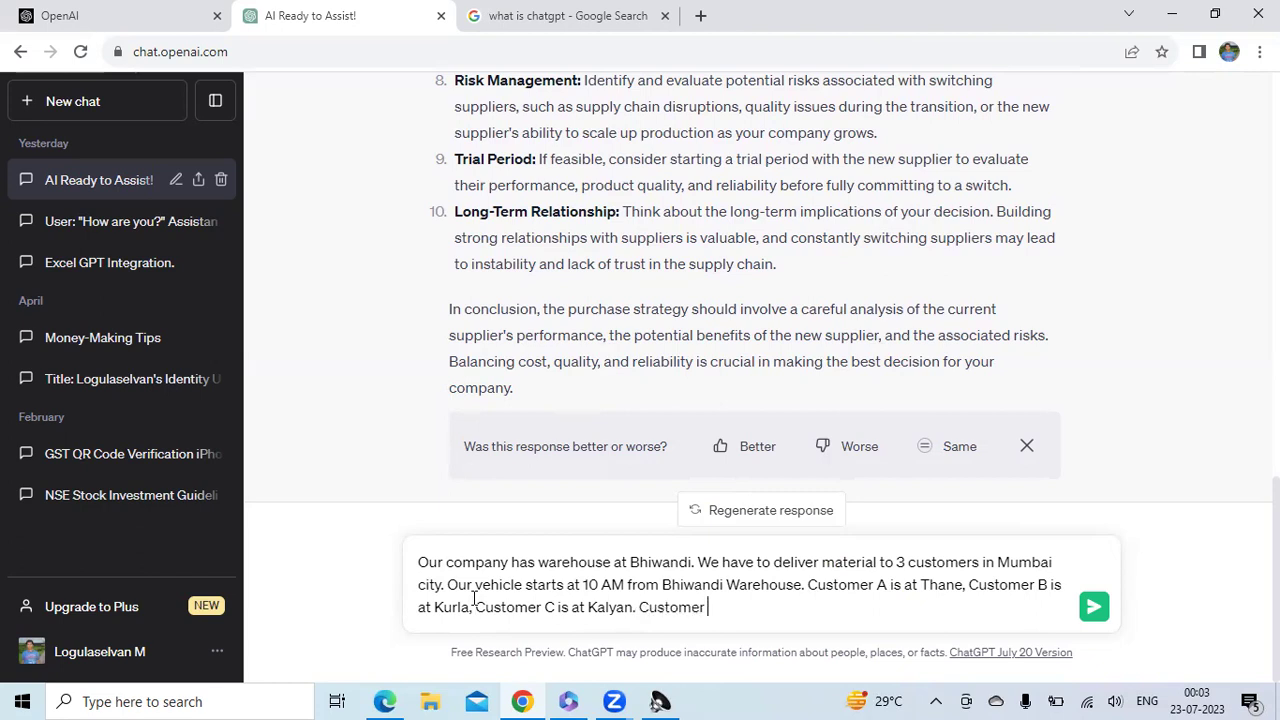
text(B requires material to be delivered with)
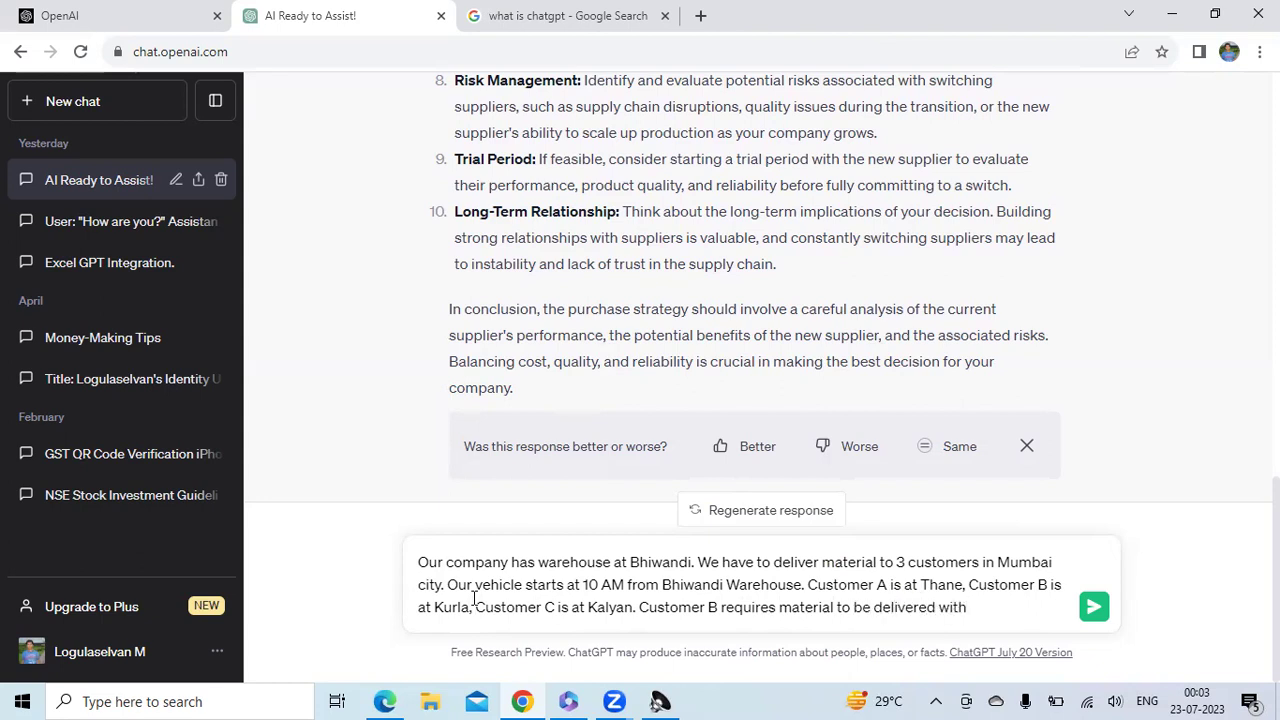
text(in 11.30 AM. Bhiw)
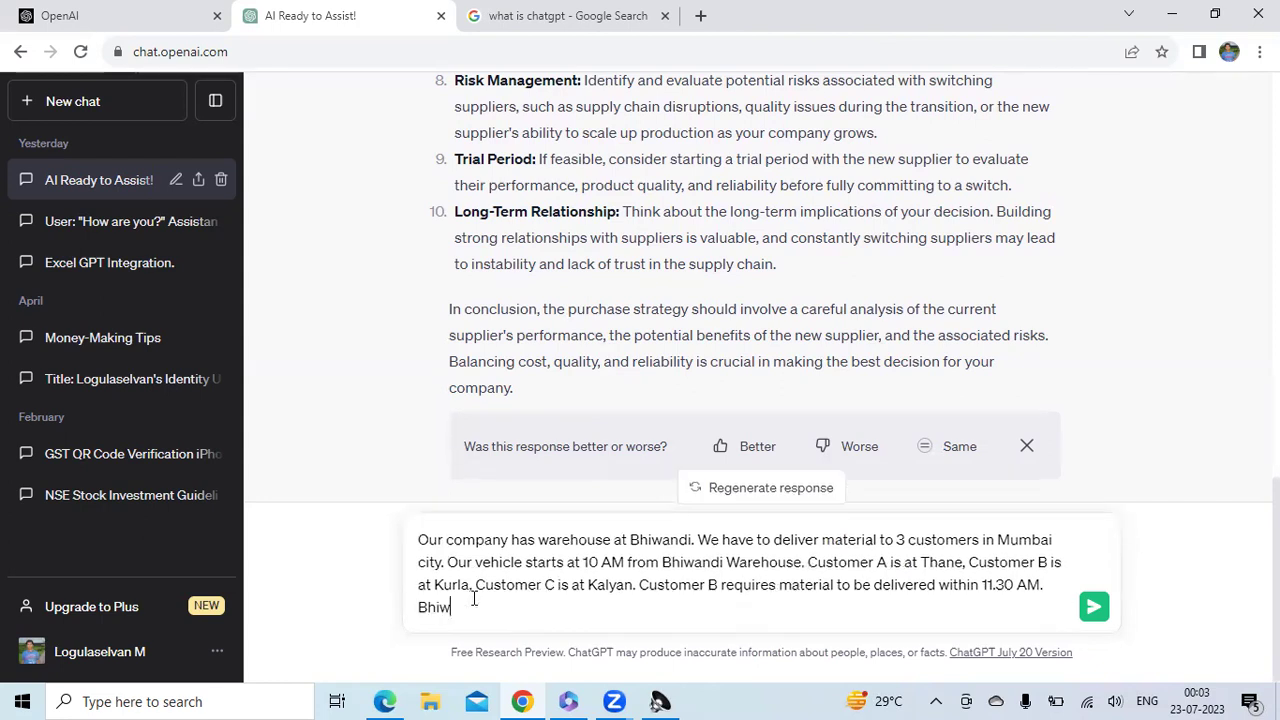
text(andi to Kalyan)
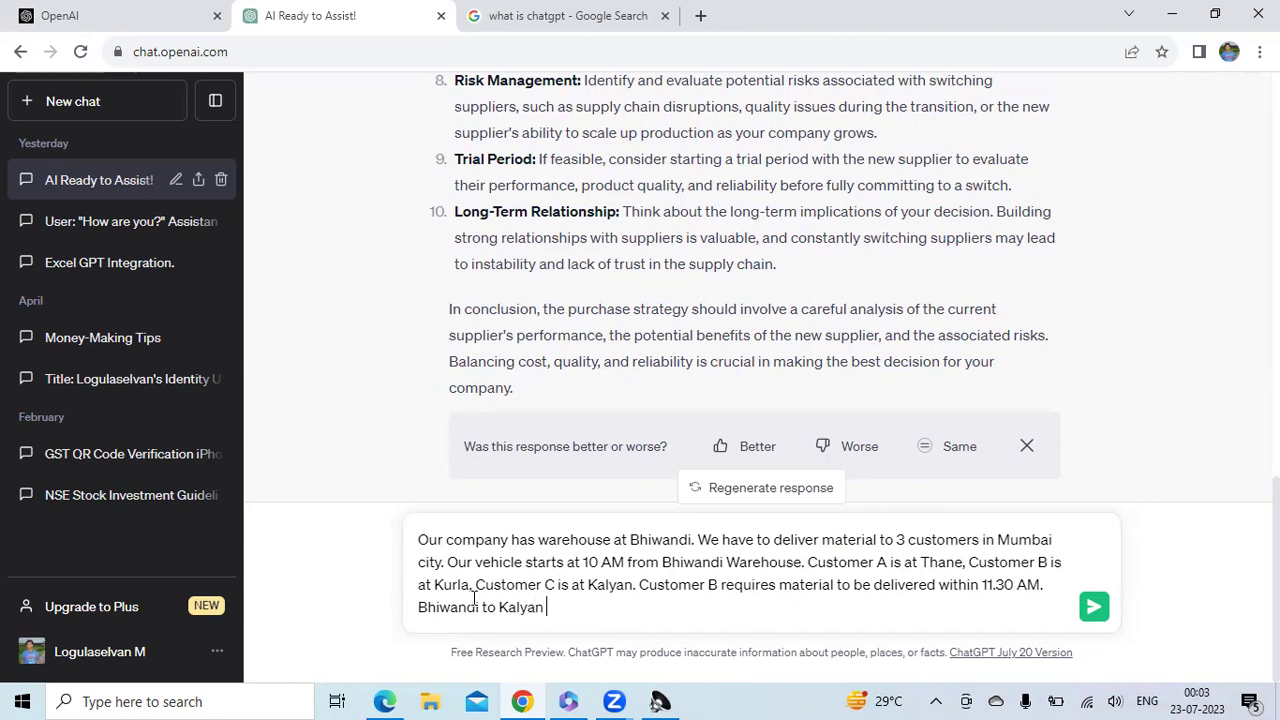
text( takes 15 minutes, Bhi)
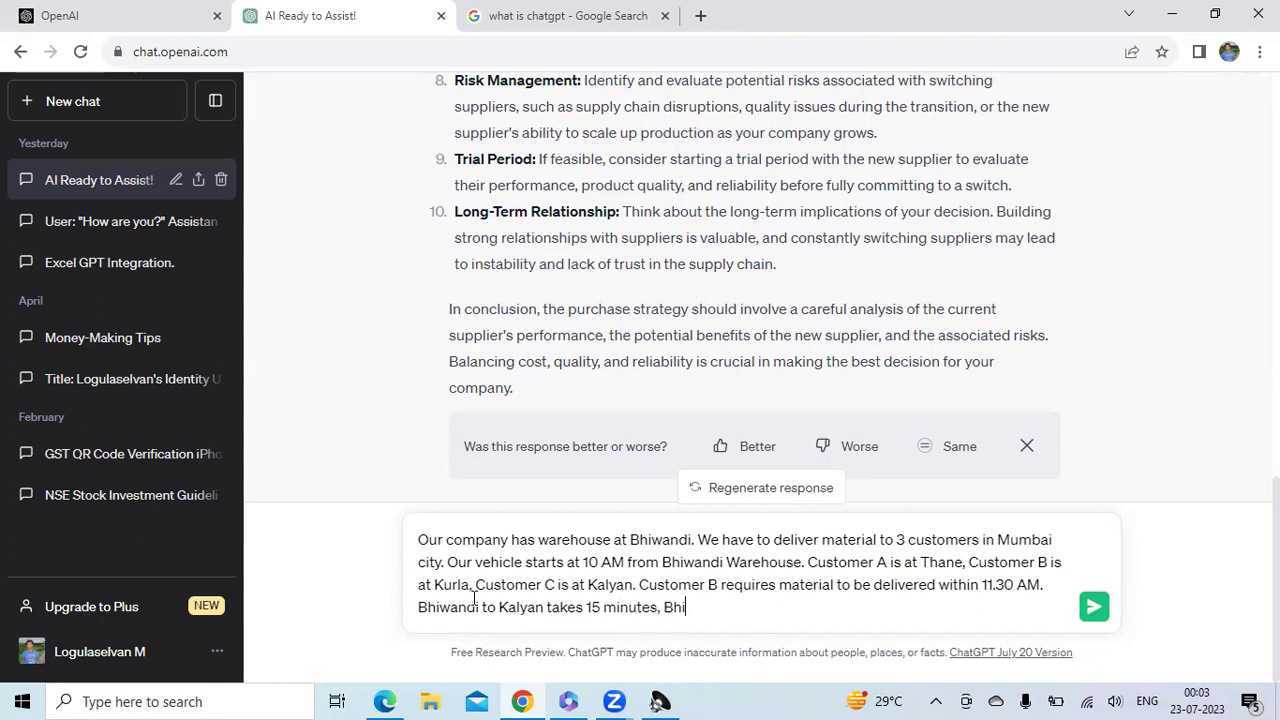
text(wandi to Thane takes )
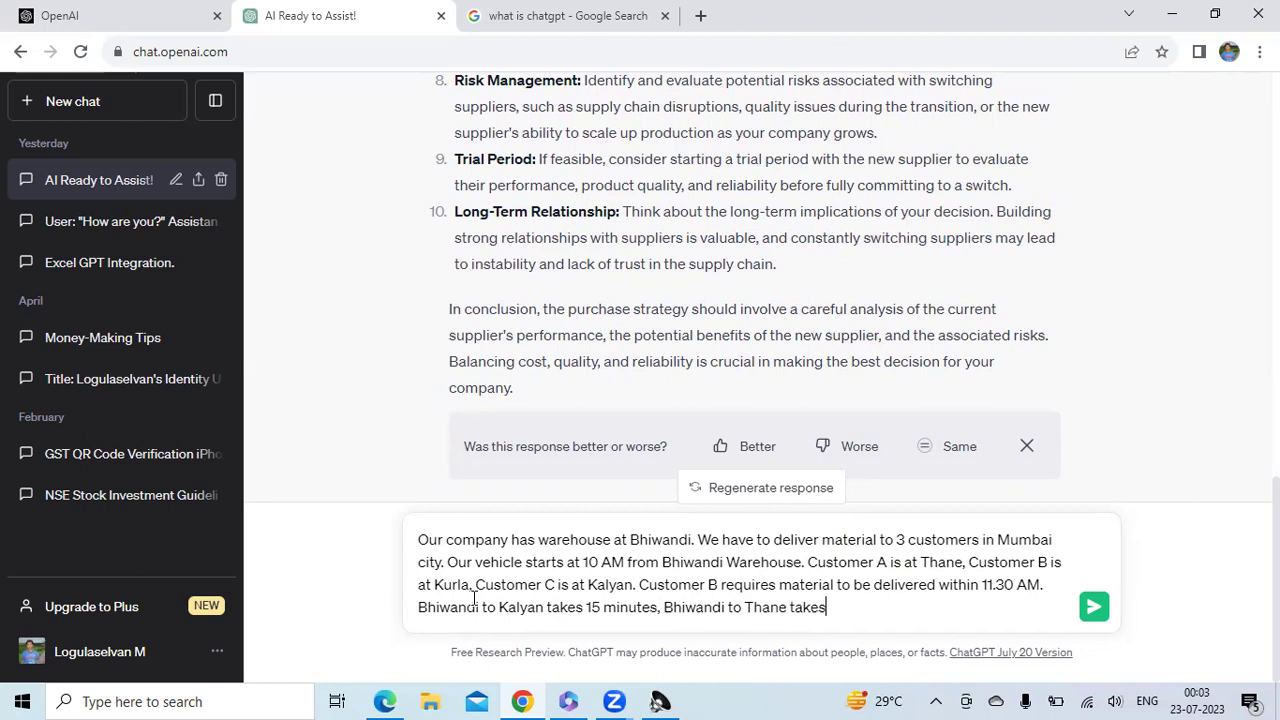
text(20 minut)
text(es.)
text( Bhiw)
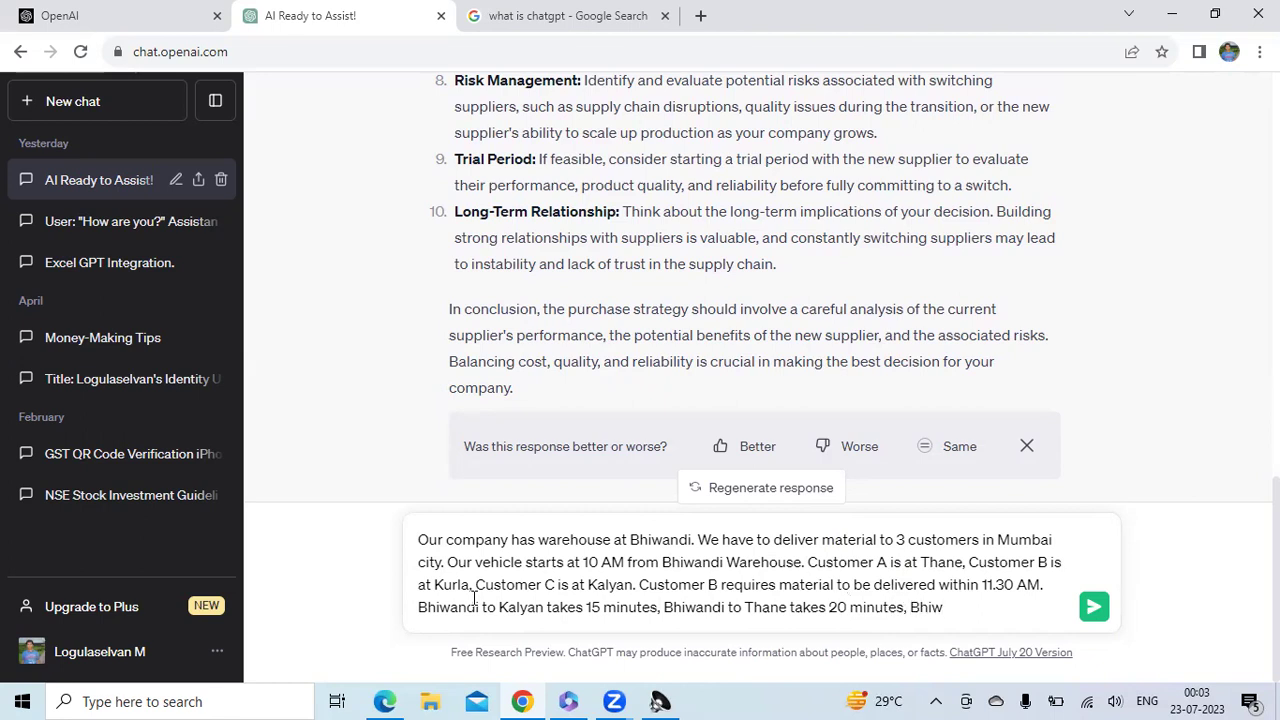
text(andi to Kurla tak)
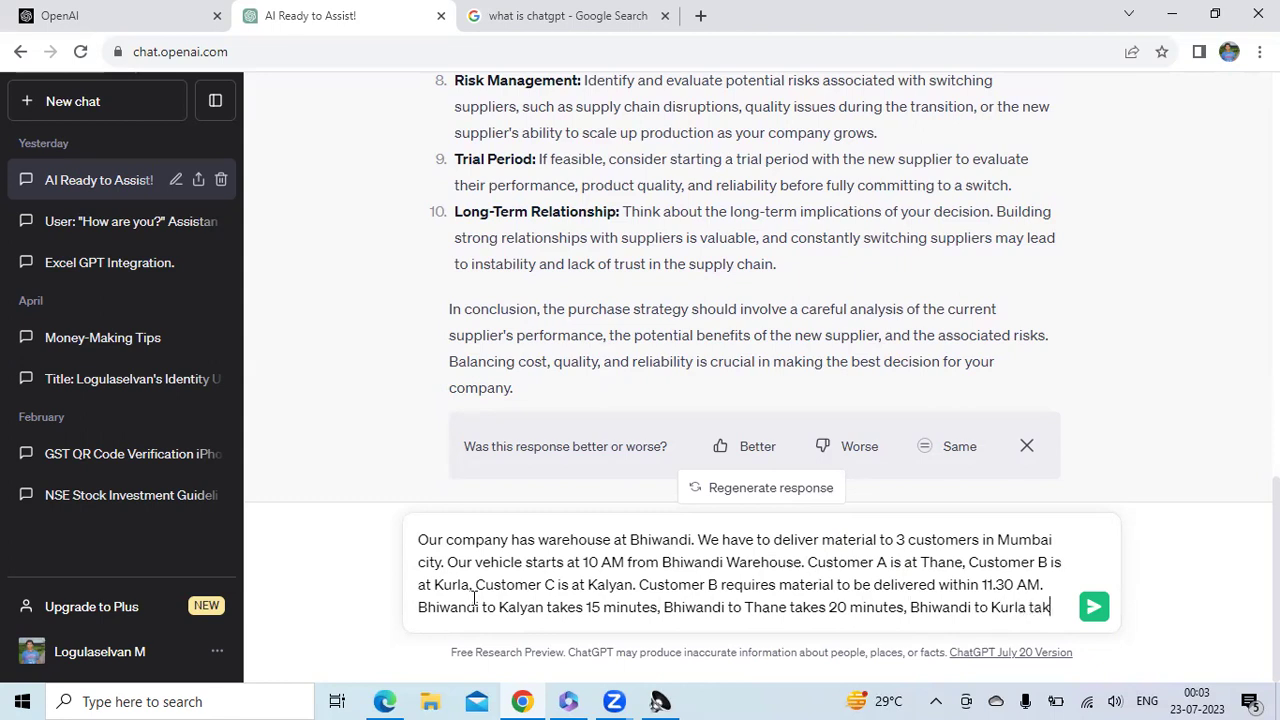
text(es 1 hour.)
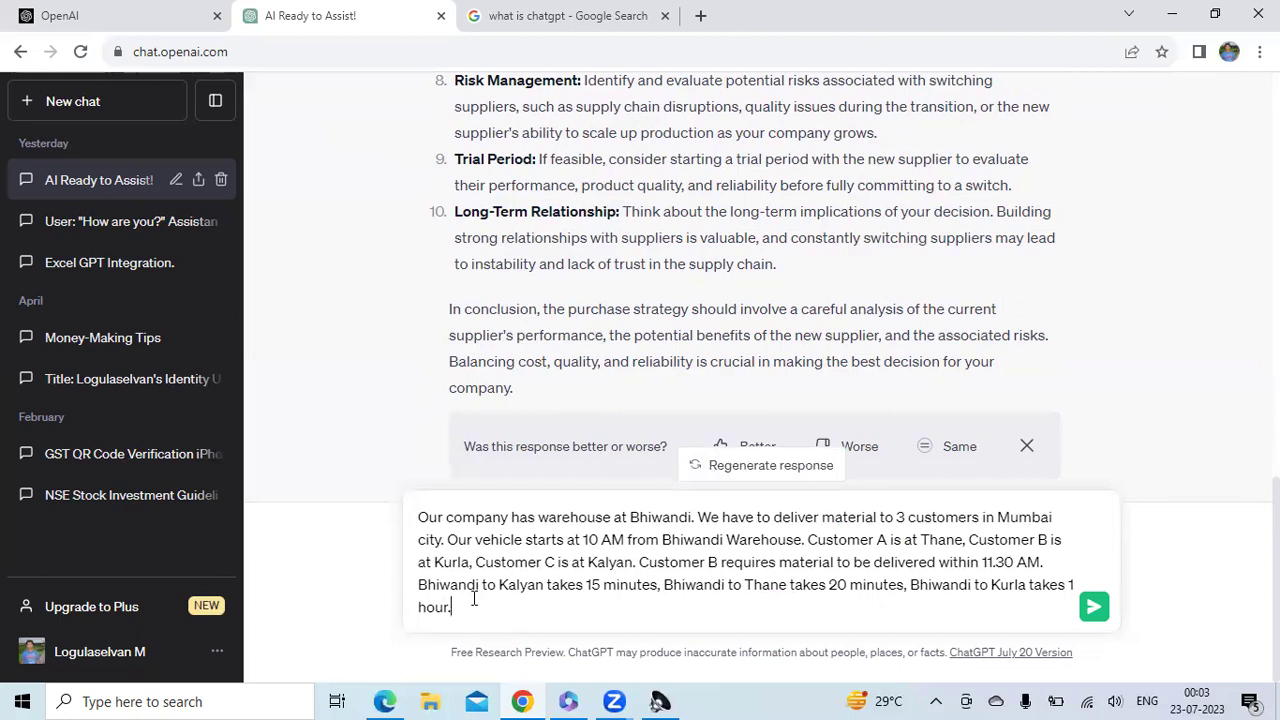
key(BackSpace)
Add Kalyan–Thane 20 min, Kalyan–Kurla 50 min, Thane–Kurla 45 min, and ask for the best delivery route.
text(, Kalyan to Thane takes 20 minutes. Kalyan to Kurla takes)
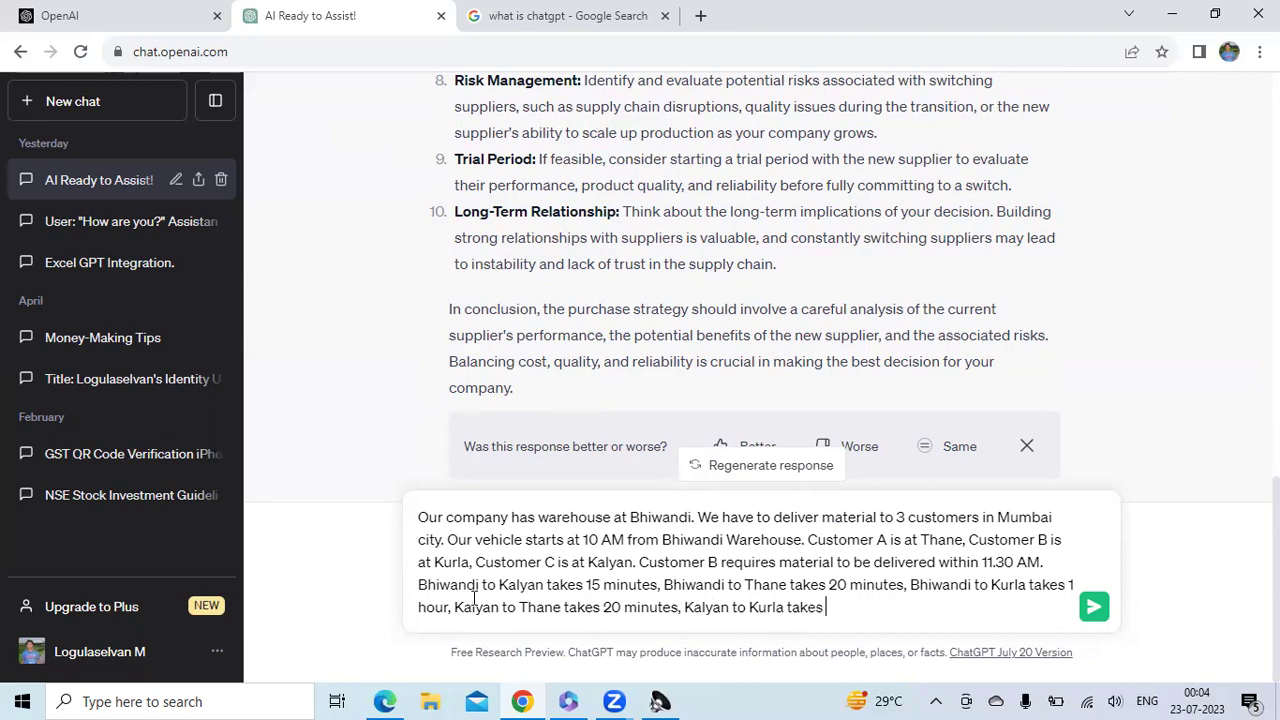
text( 50 minutes, Thane to Kurla takes )
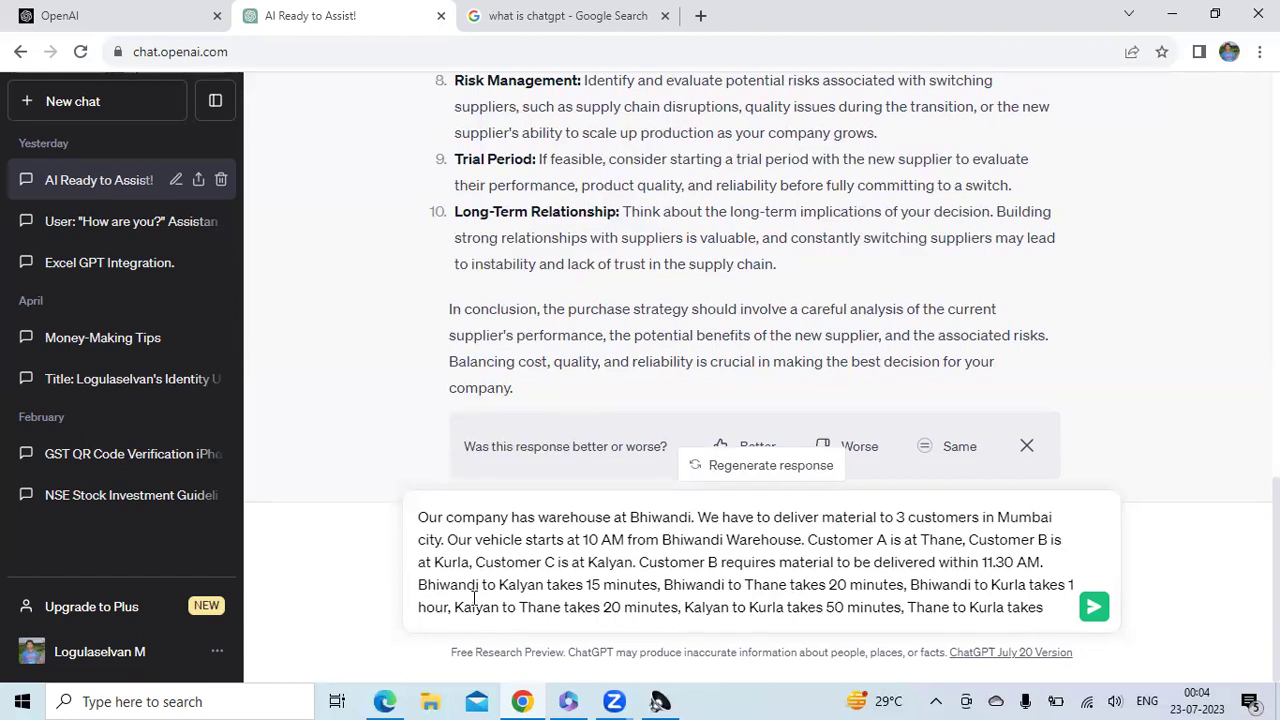
text(45 minutes.)
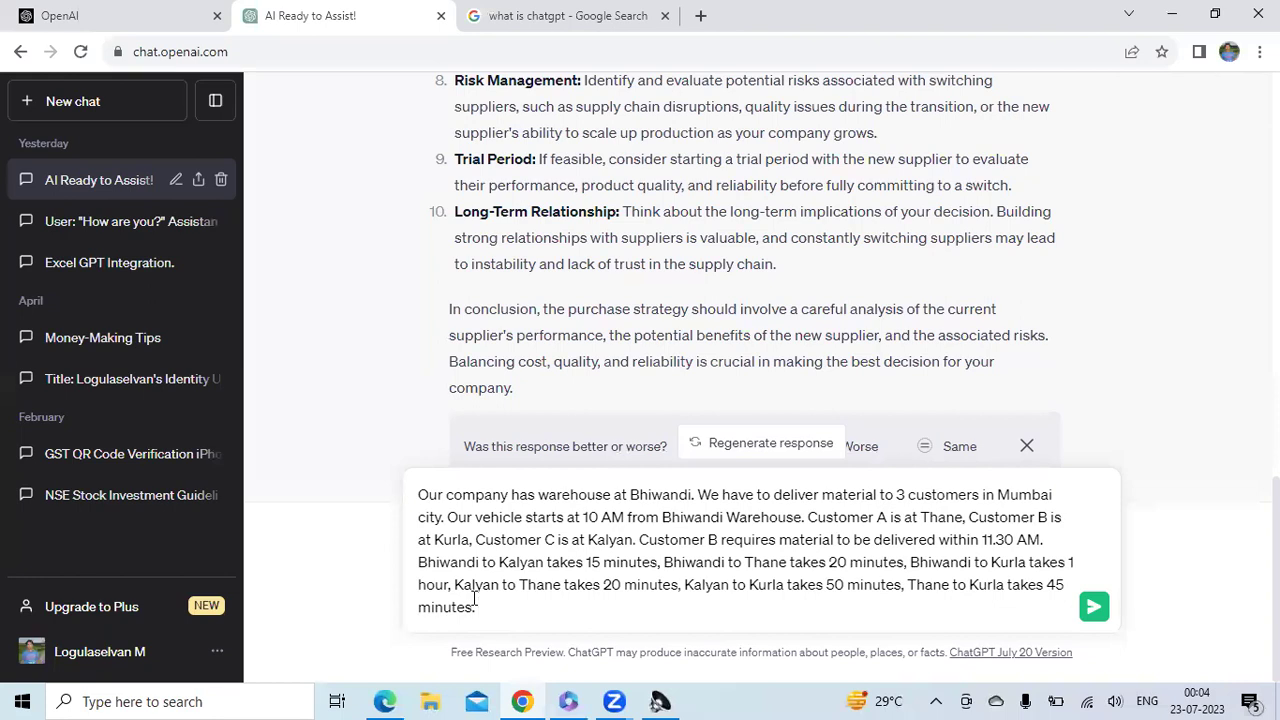
text(What is the best rout)
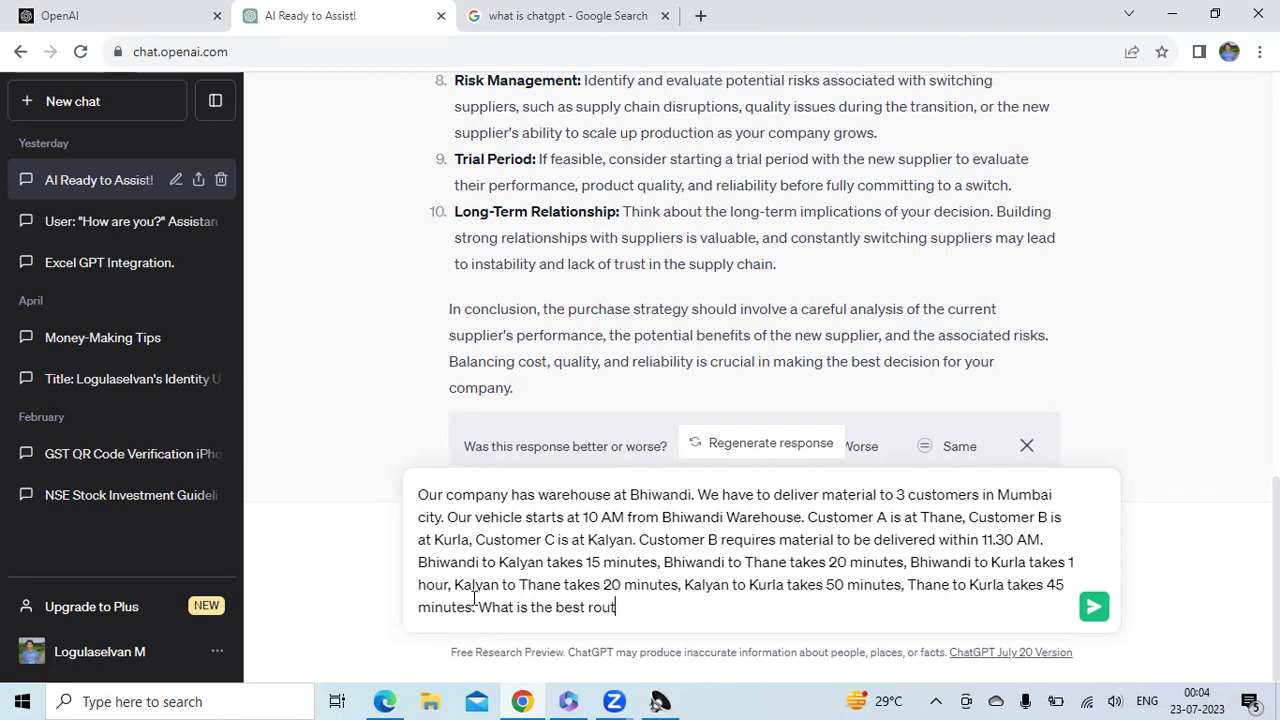
text(e for delivery?)
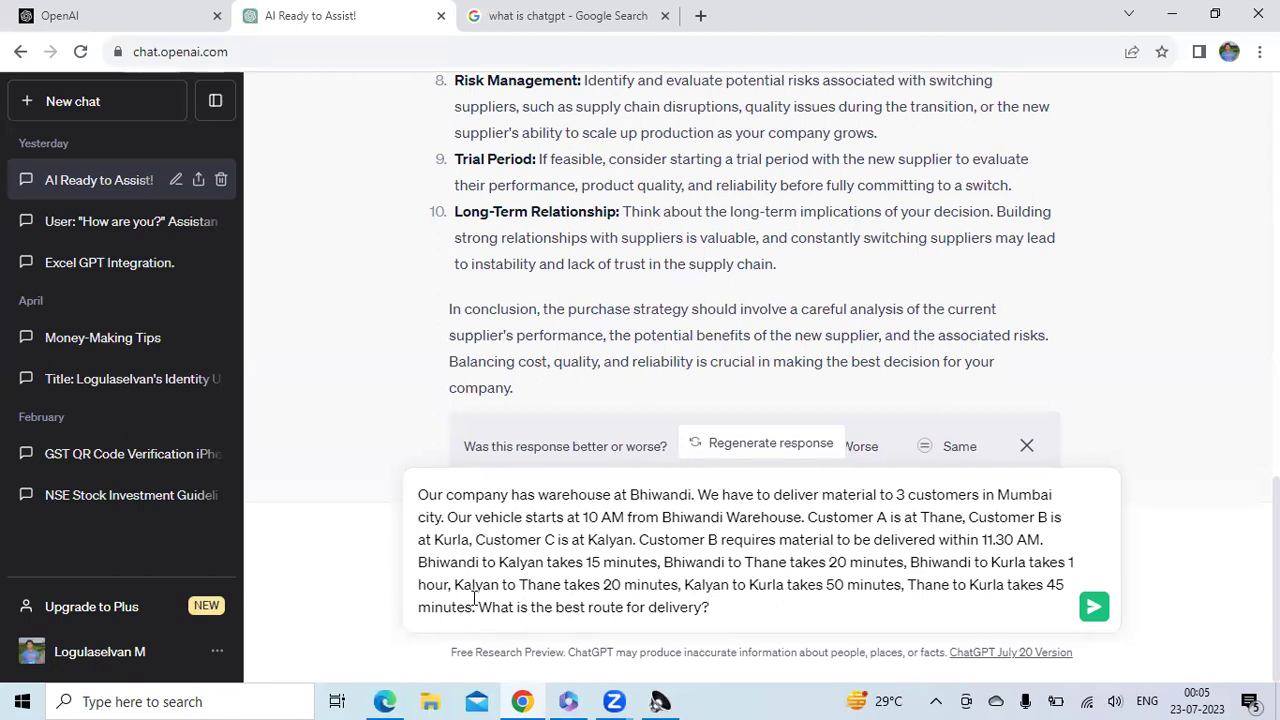
Send the route question and review the answer: Bhiwandi → Kalyan → Thane → Kurla in 100 minutes.
click(1095, 609)
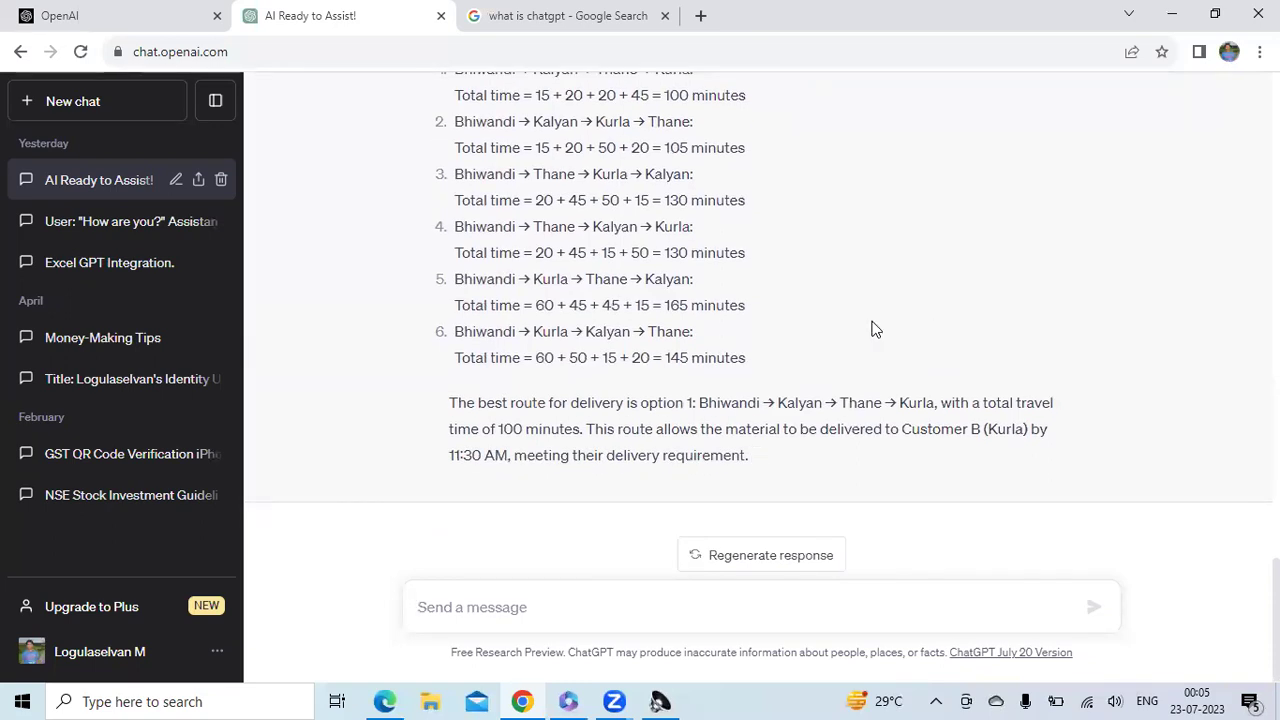
scroll(871, 329, up, 6)
scroll(871, 329, down, 6)
Send 'Time plan required' to get a schedule for the delivery route.
text(Time )
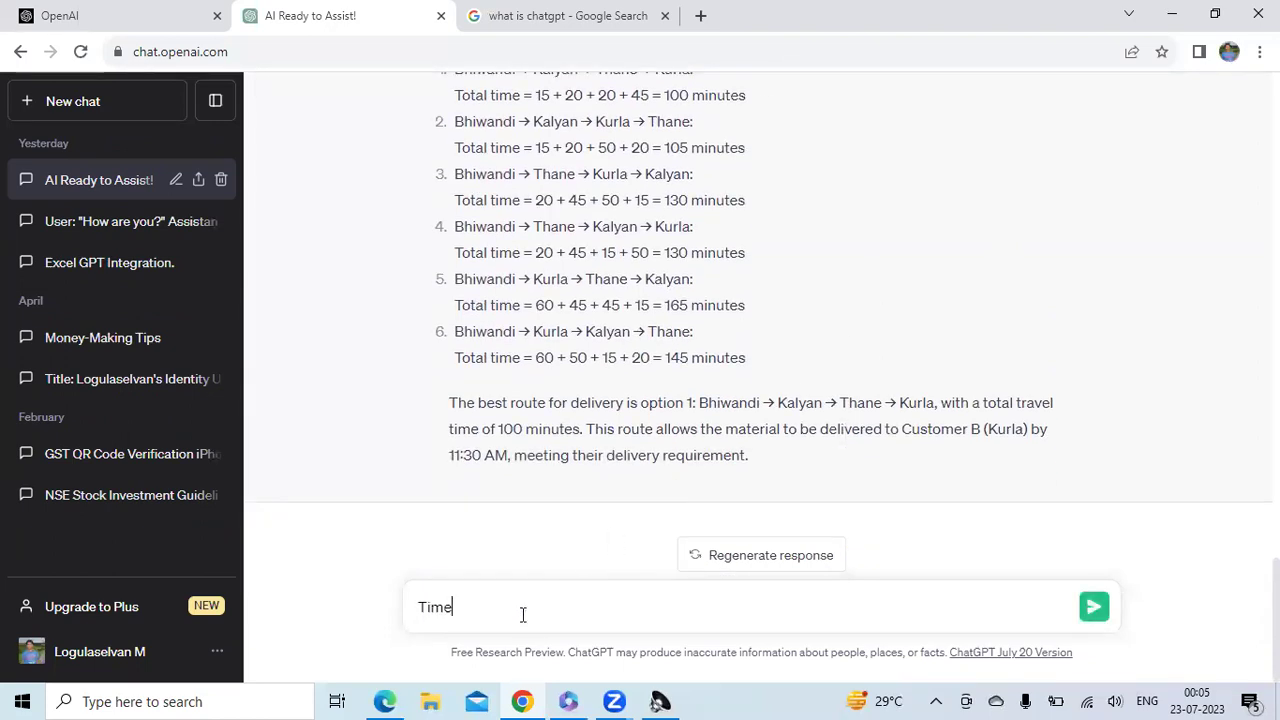
text(plan required)
key(Return)
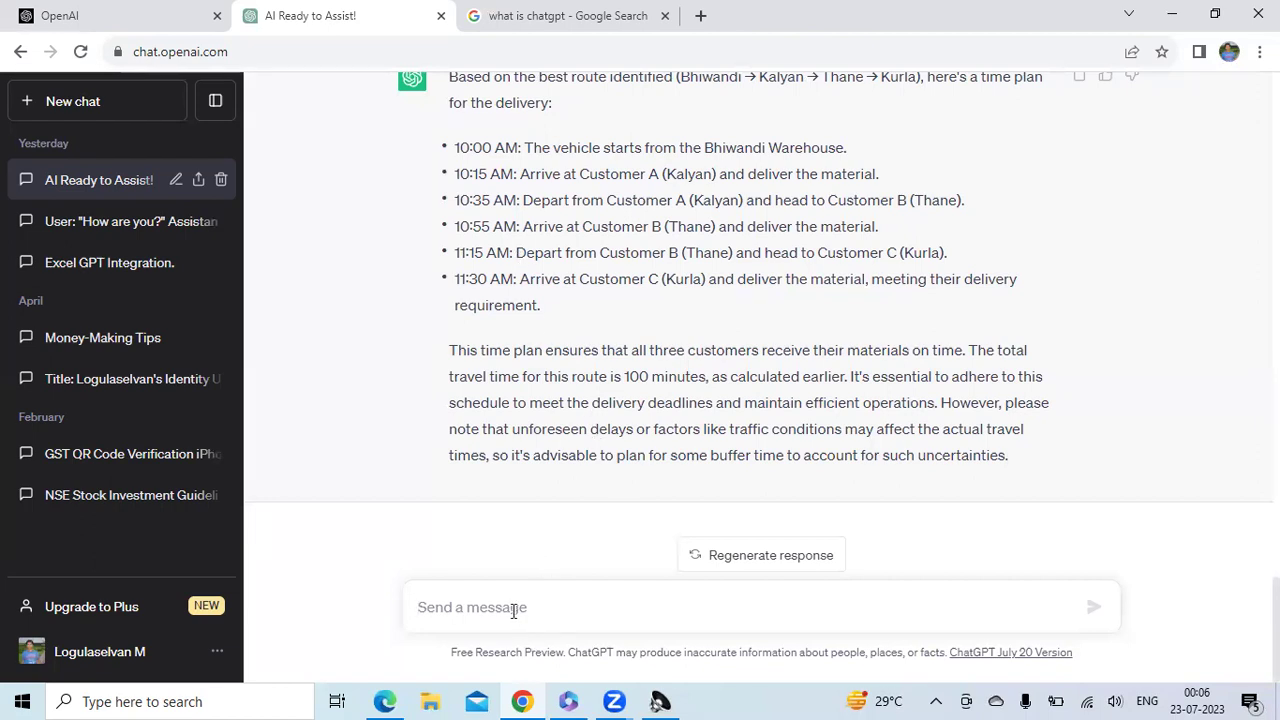
Ask why Thane to Kurla was counted as 15 minutes when it takes 45.
text(Th)
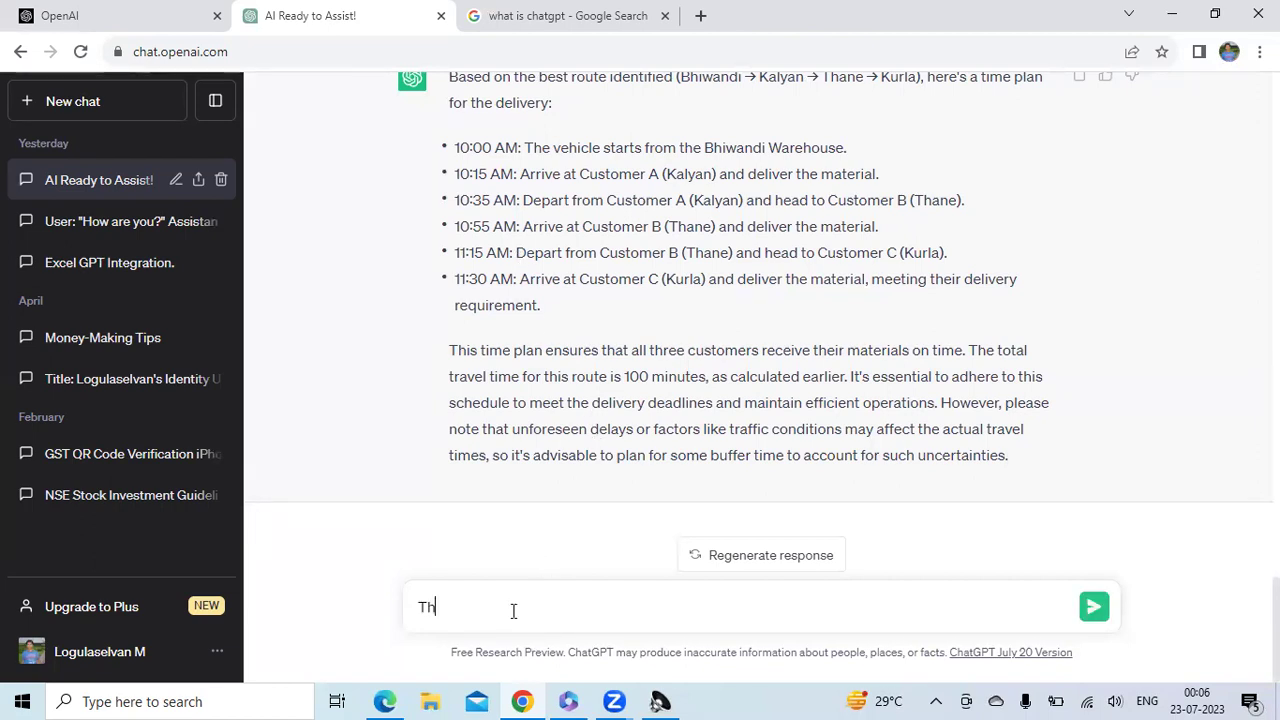
text(ane to Kurla is 45 minutes how)
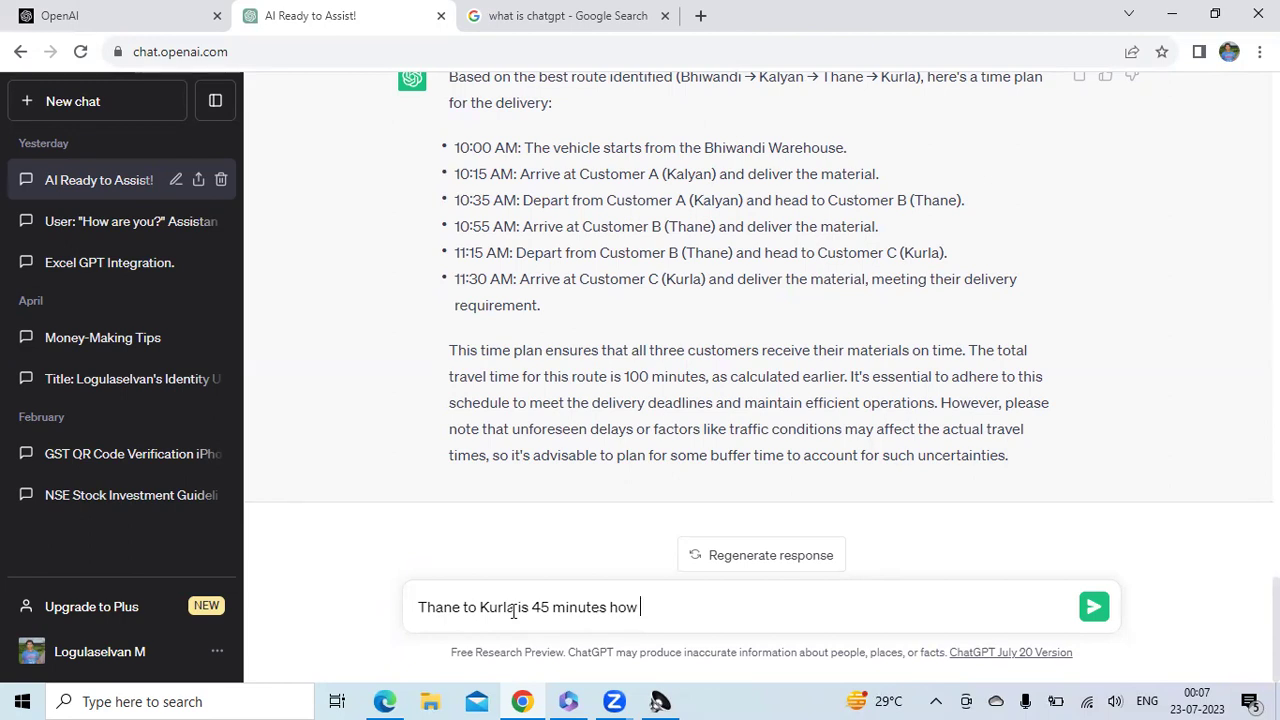
text(15 minutes is considered?)
key(Return)
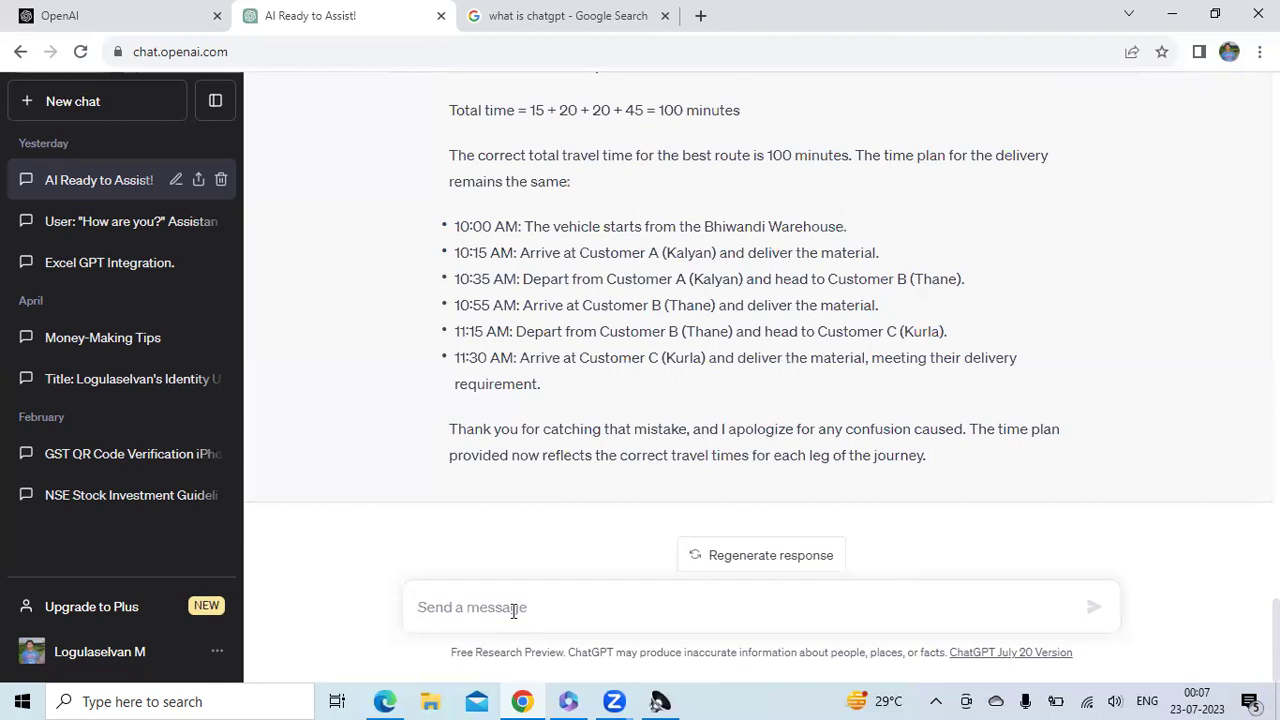
click(513, 610)
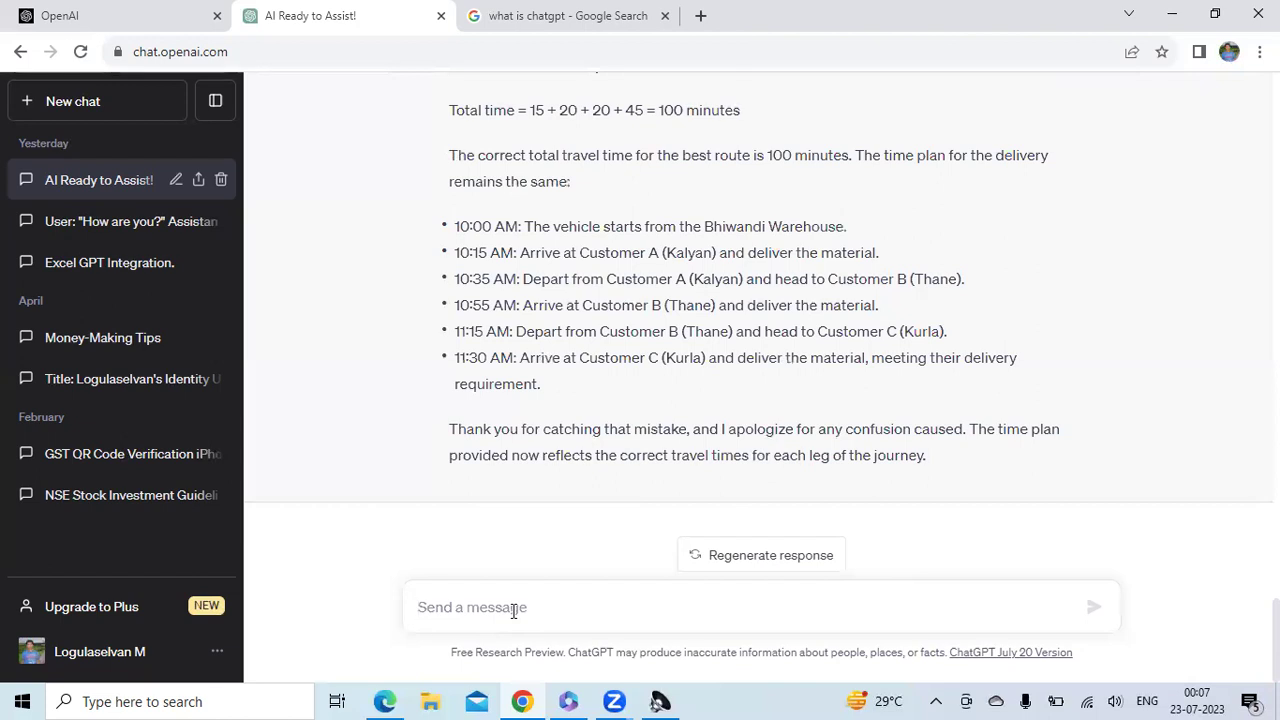